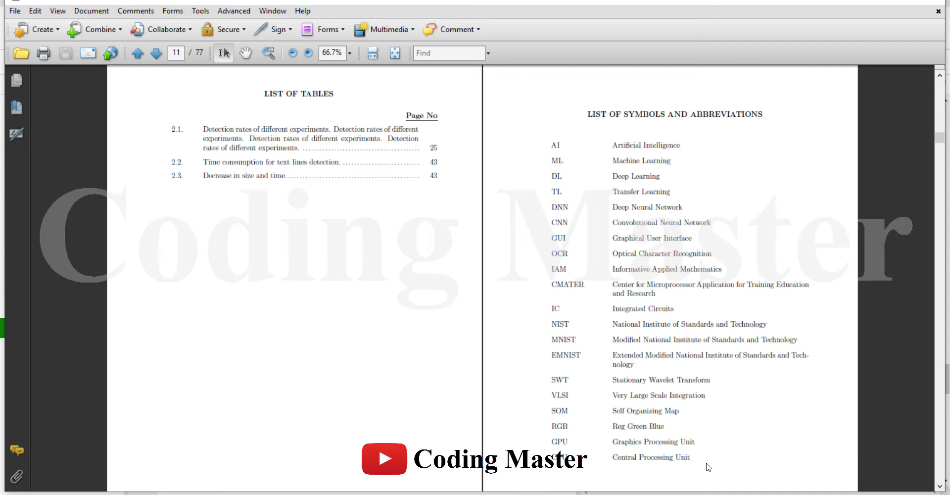
# Step: Scroll the thesis PDF in Acrobat from the abbreviations list to chapter 1 on page 13
pyautogui.moveTo(696, 460); pyautogui.dragTo(623, 289)
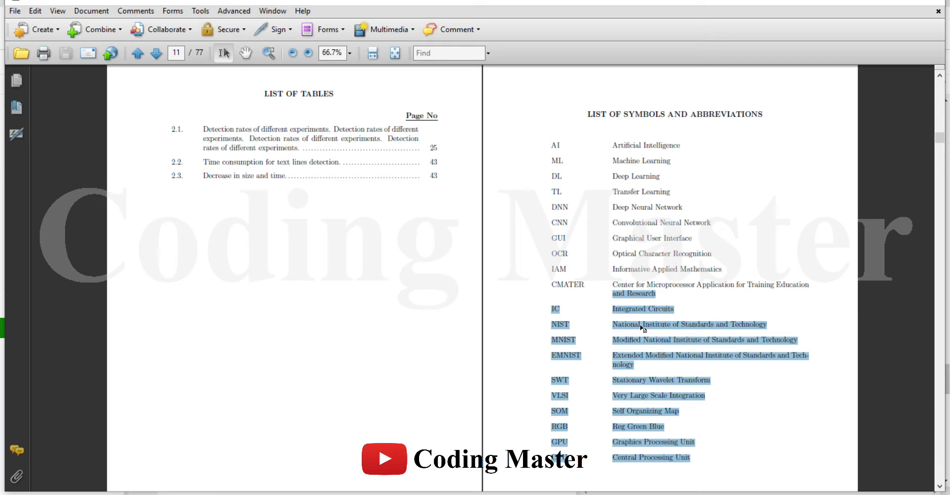
pyautogui.click(488, 356)
pyautogui.scroll(-10, 489, 358)
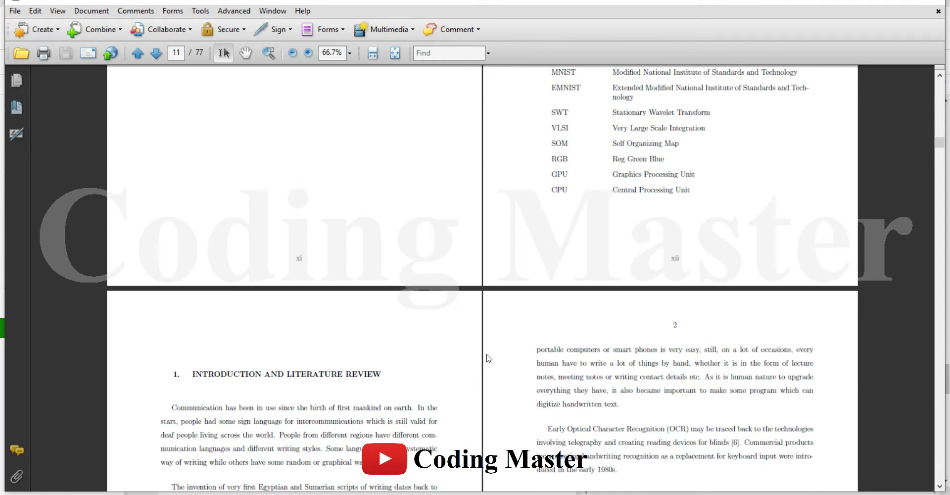
pyautogui.scroll(-3, 488, 359)
pyautogui.scroll(2, 490, 356)
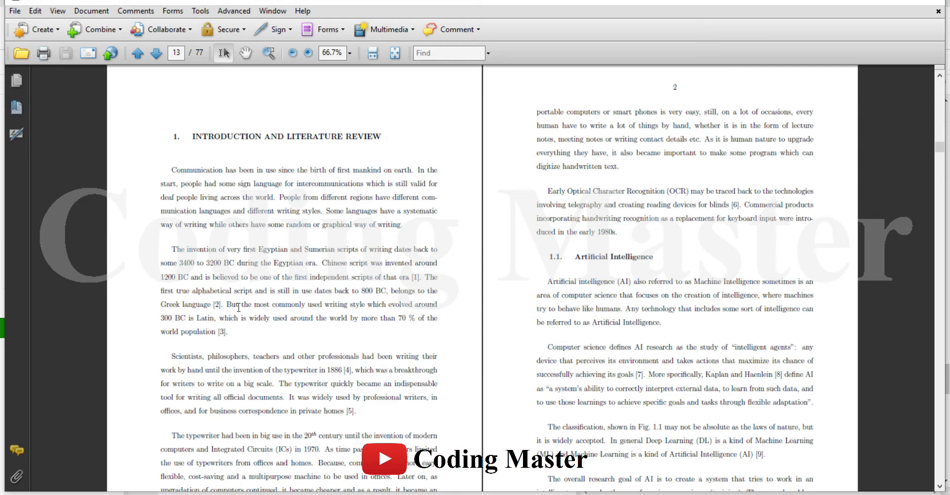
# Step: Add an empty Chapter1.tex to the Chapters folder through the folder's New File option
pyautogui.moveTo(221, 306); pyautogui.dragTo(213, 305)
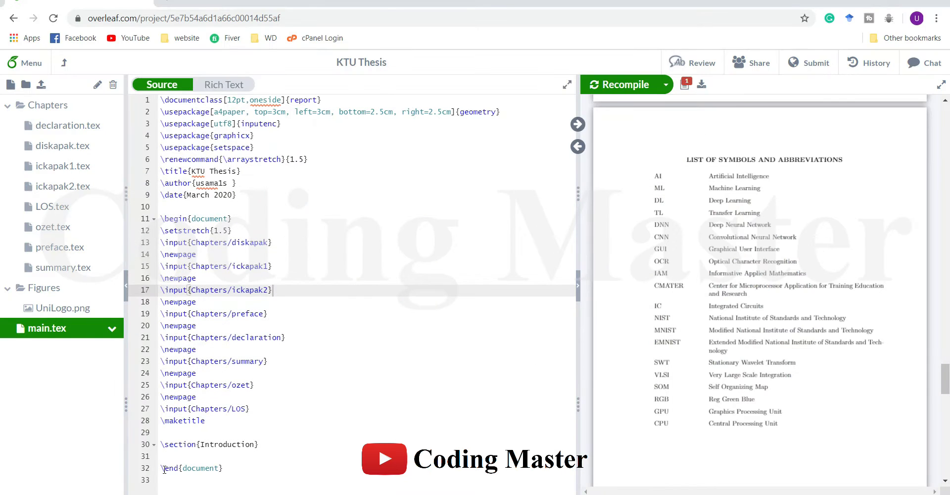
pyautogui.click(267, 313)
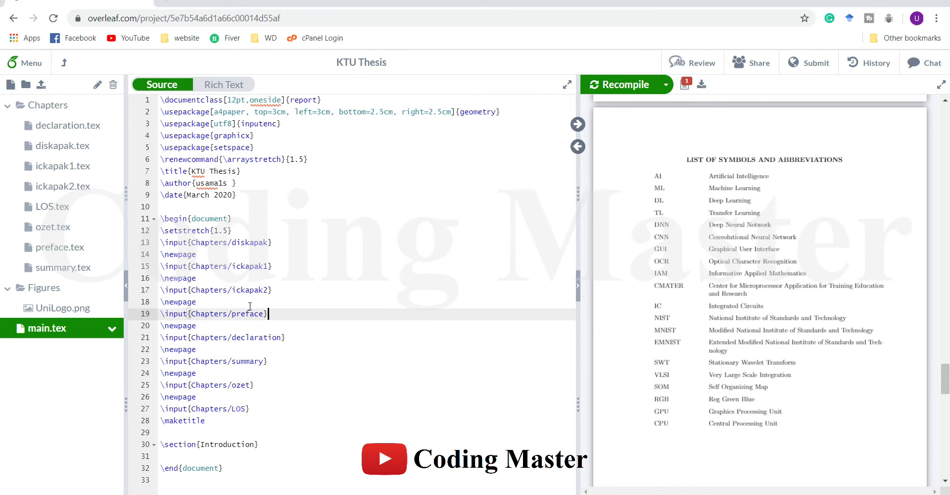
pyautogui.click(46, 107)
pyautogui.rightClick(46, 107)
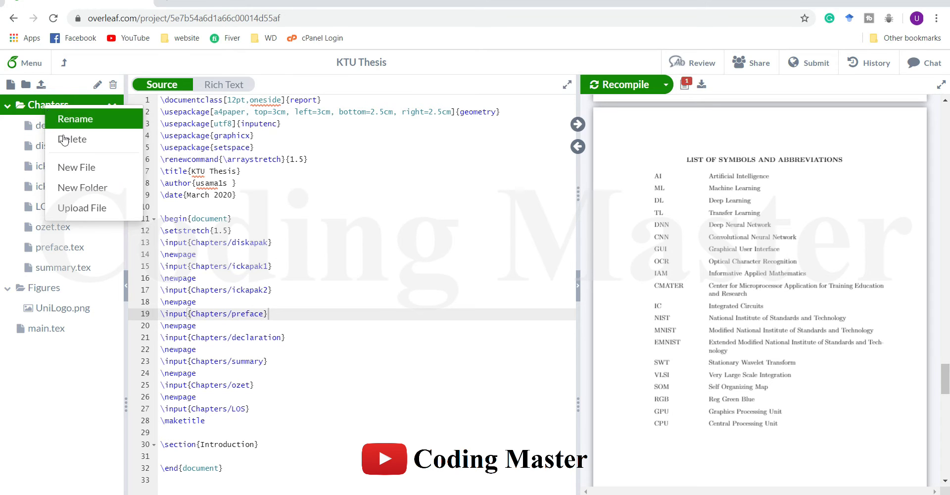
pyautogui.click(70, 168)
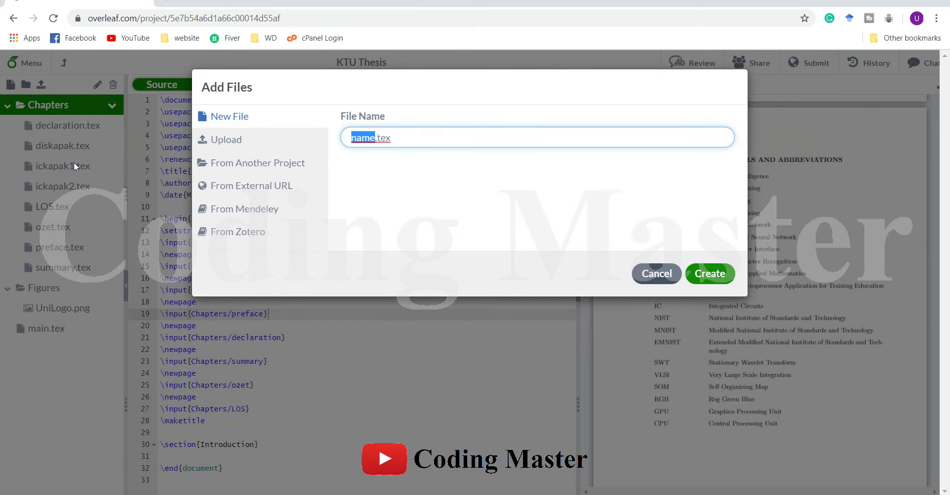
pyautogui.write('chap')
pyautogui.press('BackSpace')
pyautogui.press('BackSpace')
pyautogui.press('BackSpace')
pyautogui.press('BackSpace')
pyautogui.write('Chapter')
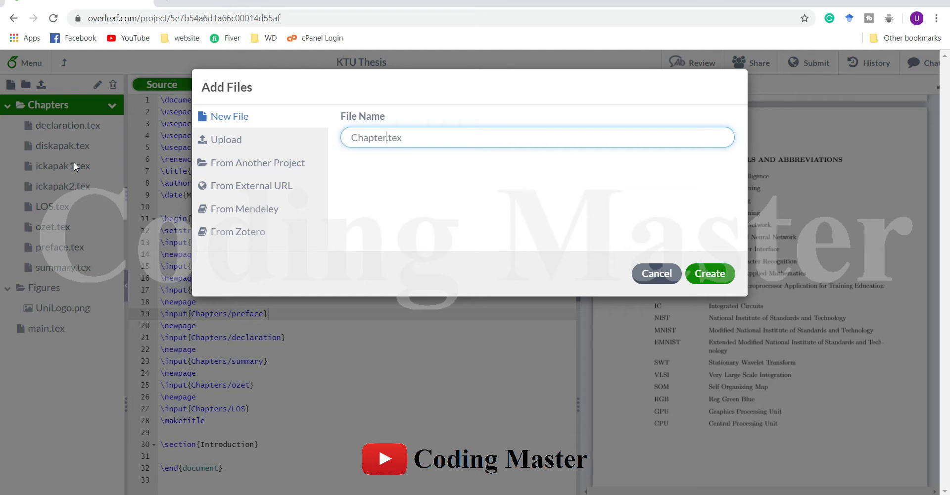
pyautogui.write('1')
pyautogui.click(714, 280)
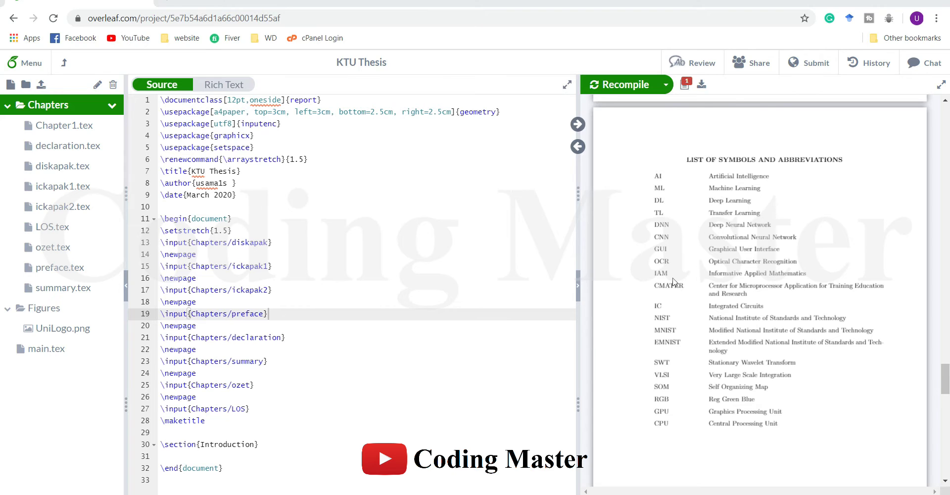
# Step: Replace the \maketitle line in main.tex with \newpage
pyautogui.scroll(-8, 673, 282)
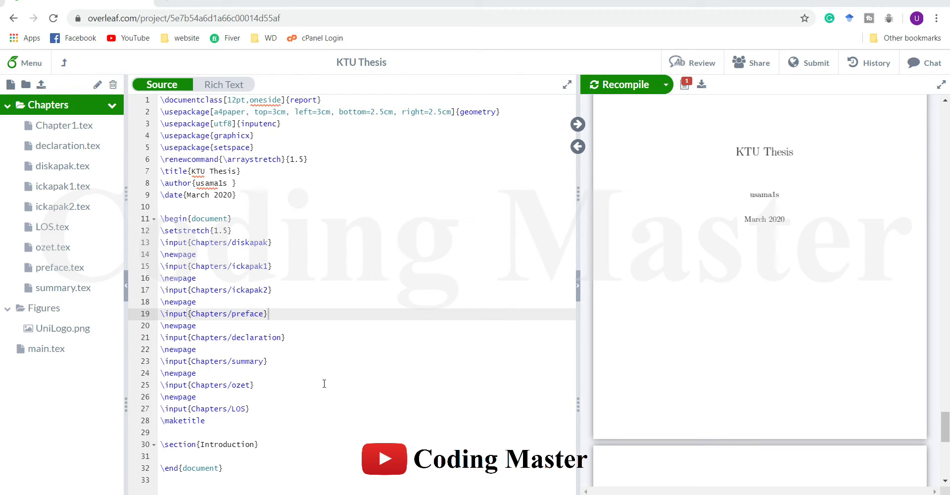
pyautogui.moveTo(230, 426); pyautogui.dragTo(138, 420)
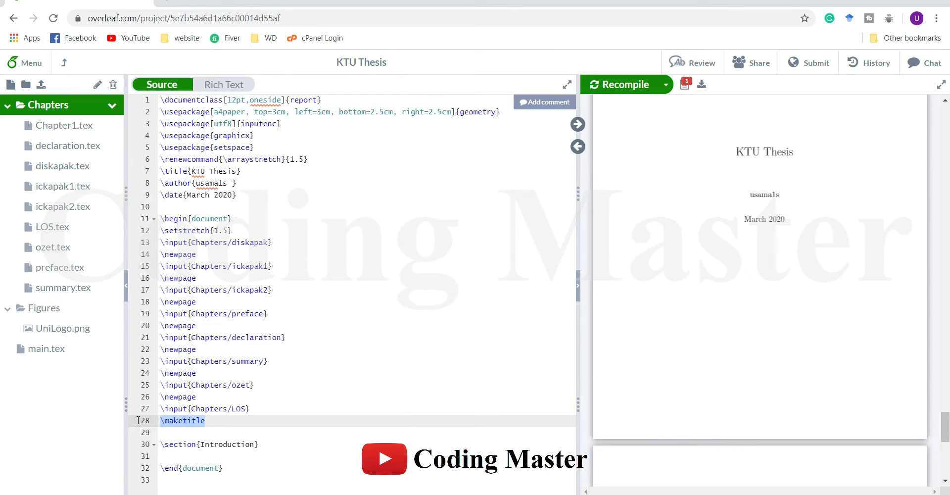
pyautogui.hotkey('ctrl', 'x')
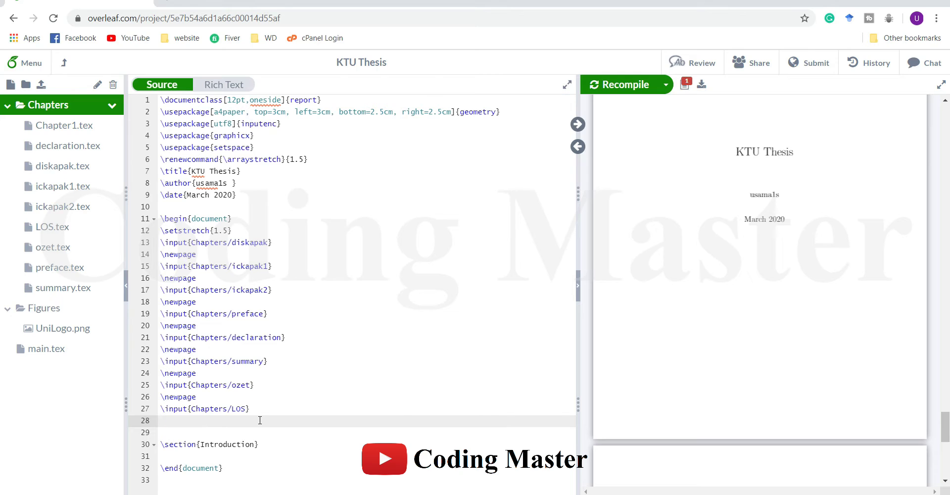
pyautogui.write('\\newpage')
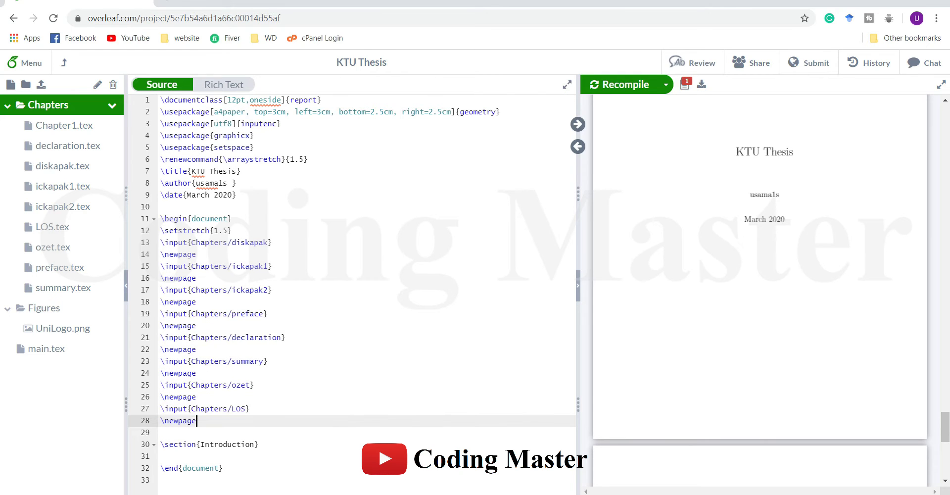
pyautogui.press('Return')
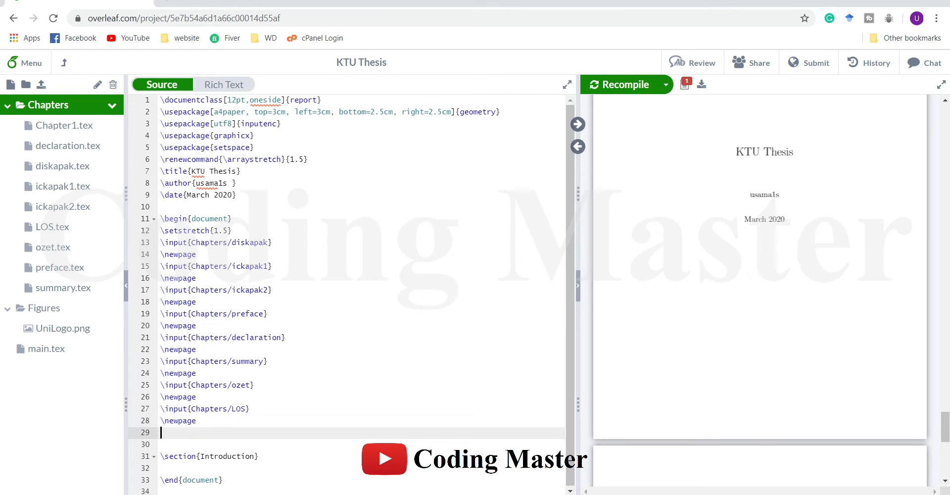
# Step: Insert \input{Chapters/Chapter1} on line 29 using the autocomplete suggestions
pyautogui.write('\\in')
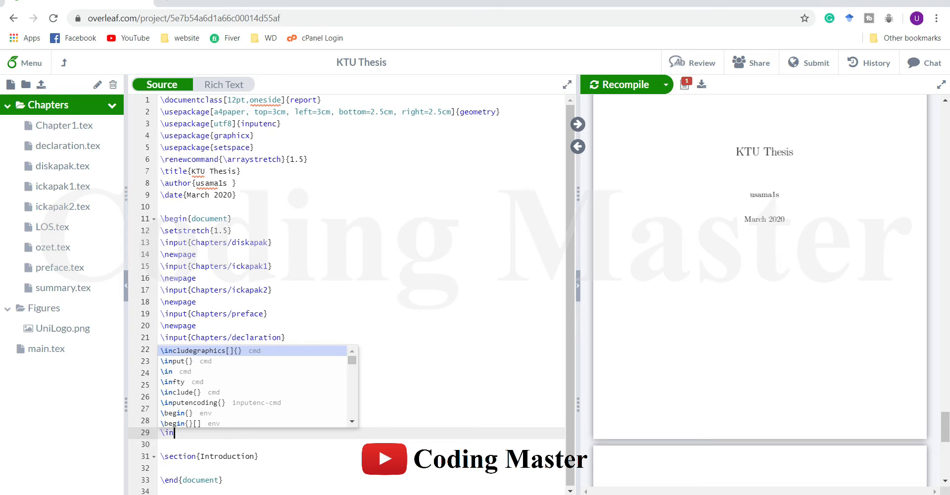
pyautogui.write('put')
pyautogui.press('Return')
pyautogui.press('Down')
pyautogui.press('Down')
pyautogui.press('Down')
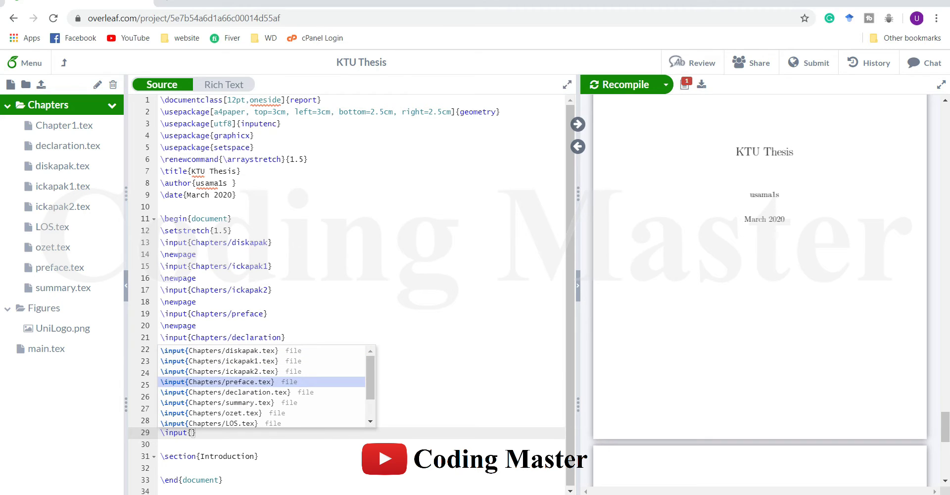
pyautogui.press('Down')
pyautogui.press('Down')
pyautogui.press('Down')
pyautogui.press('Down')
pyautogui.press('Down')
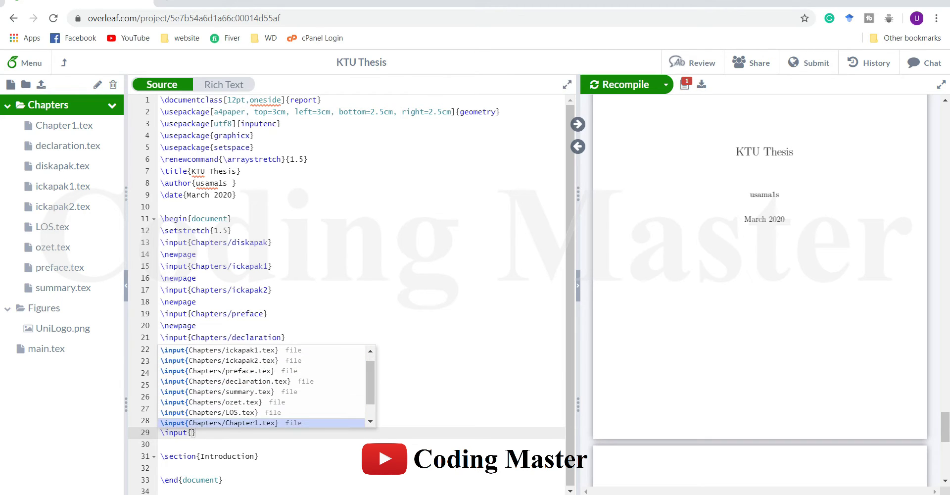
pyautogui.press('Return')
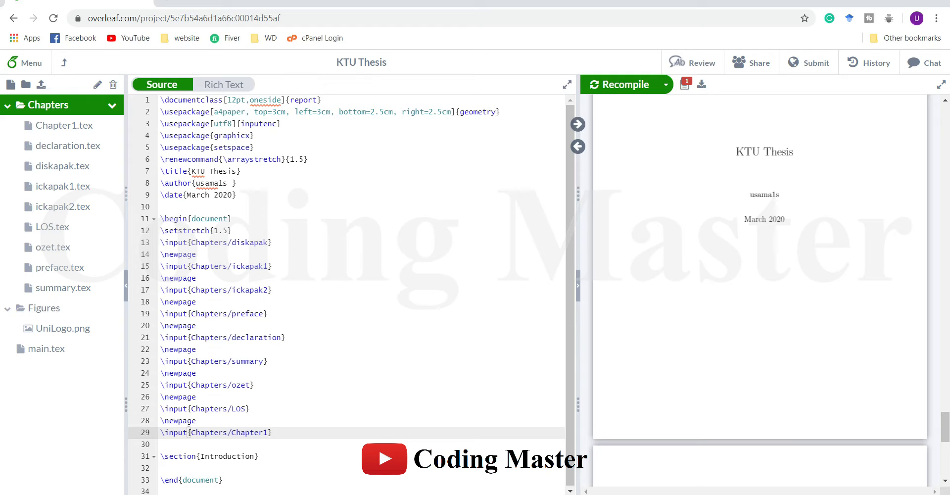
# Step: In Chapter1.tex, add \chapter{INTRODUCTION AND LITERATURE REVIEW} and paste the first introduction paragraph below it
pyautogui.click(53, 124)
pyautogui.write('\\')
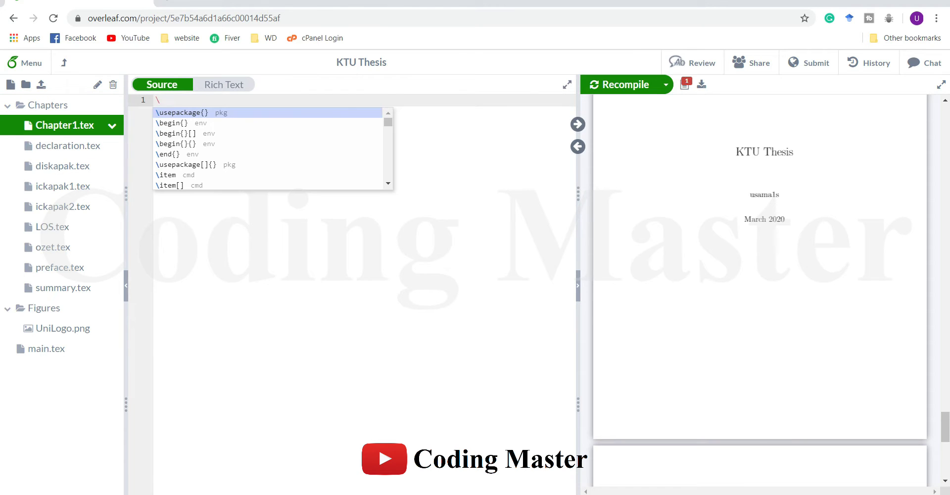
pyautogui.write('cha')
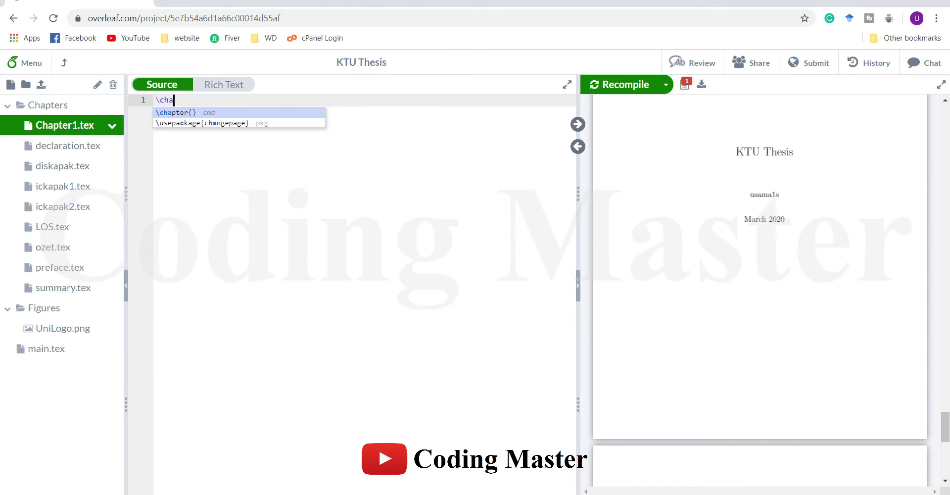
pyautogui.press('Return')
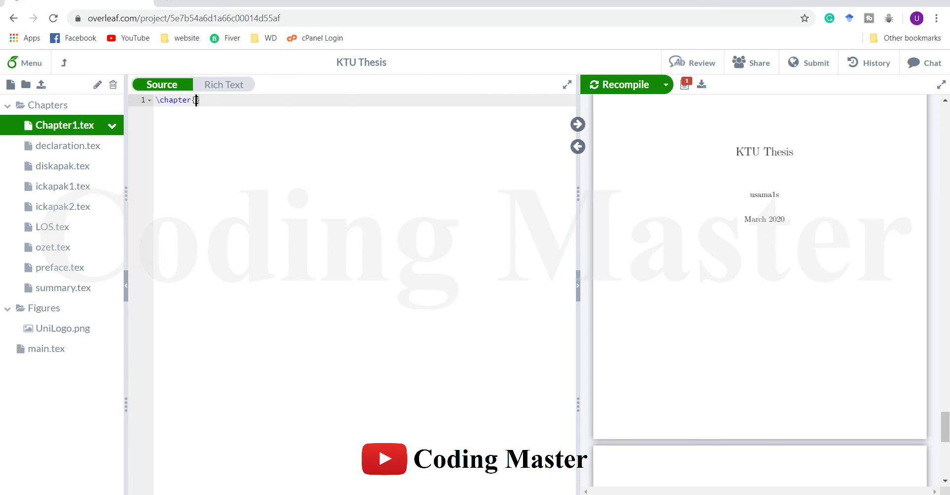
pyautogui.hotkey('ctrl', 'v')
pyautogui.press('End')
pyautogui.press('Return')
pyautogui.press('Return')
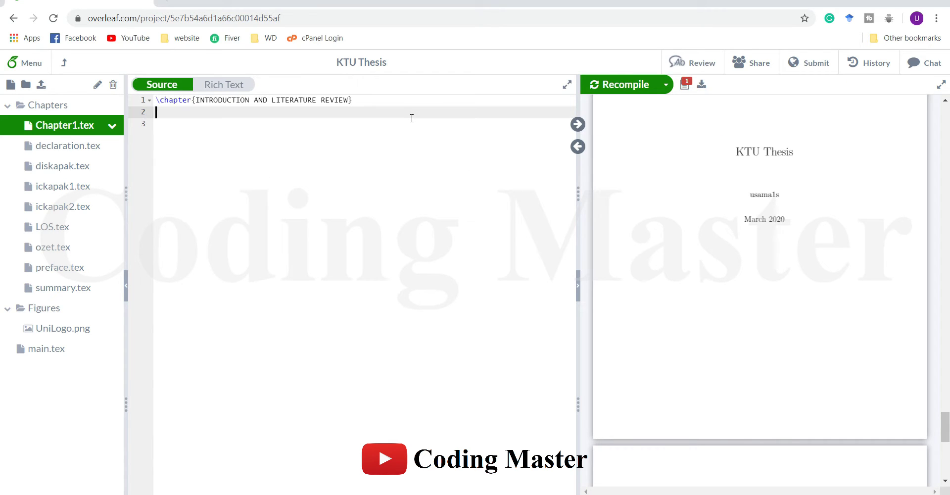
pyautogui.hotkey('ctrl', 'v')
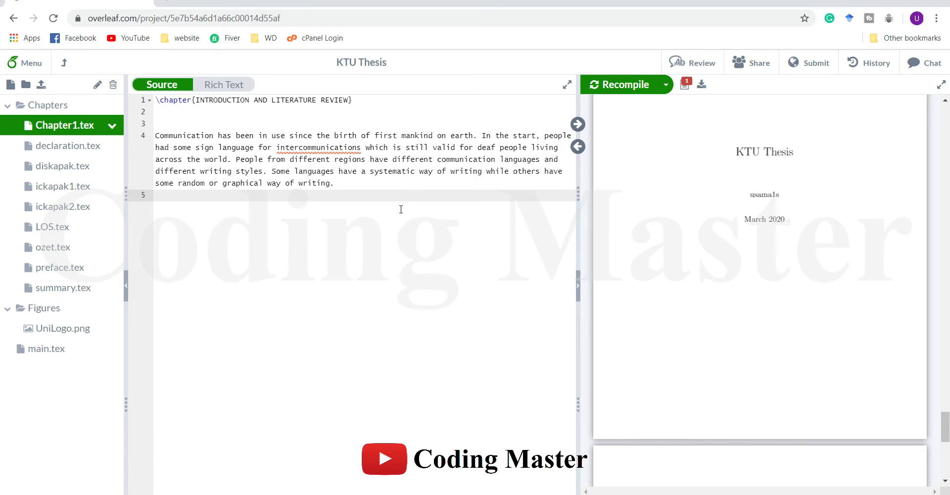
pyautogui.press('Return')
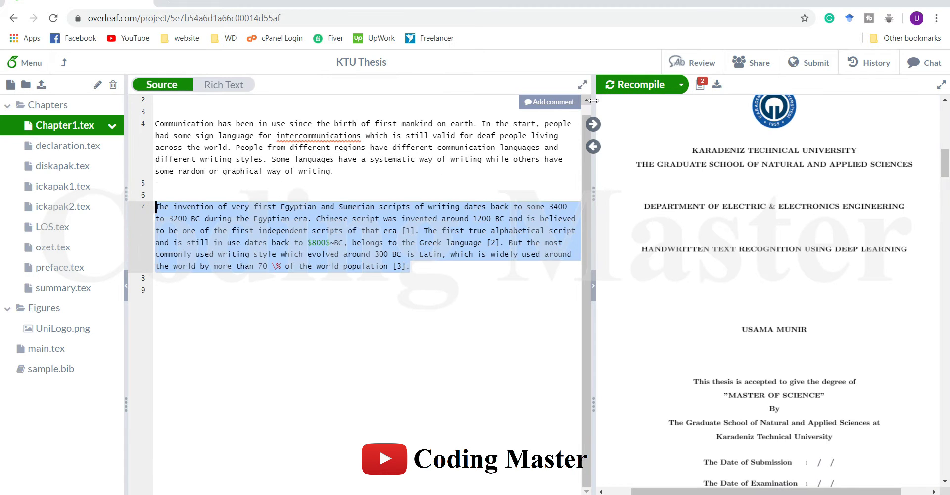
# Step: Recompile the thesis and scroll the preview to the Literature Review page showing citations [1]–[3]
pyautogui.moveTo(621, 113)
pyautogui.click(639, 84)
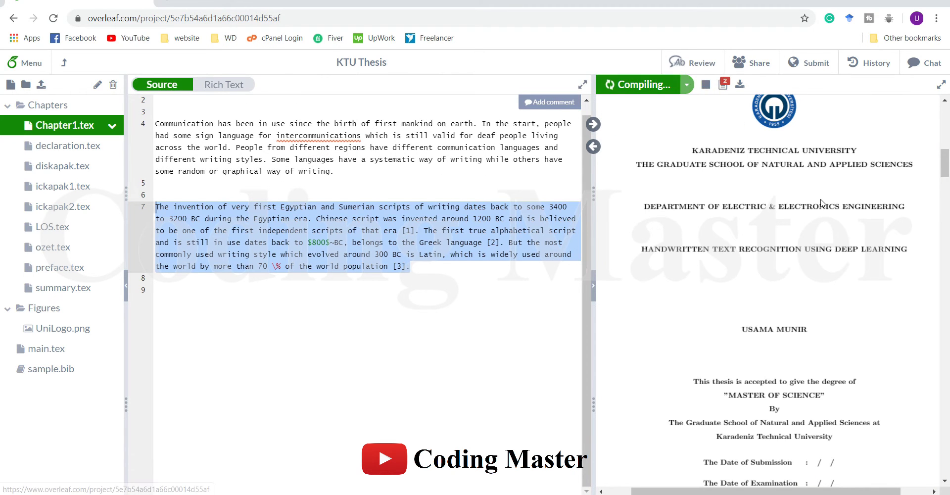
pyautogui.scroll(-1, 792, 198)
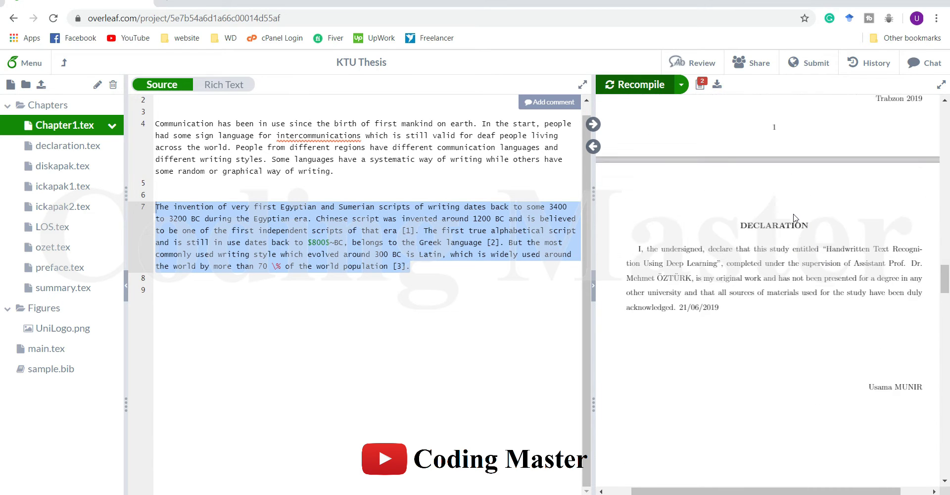
pyautogui.scroll(-15, 795, 218)
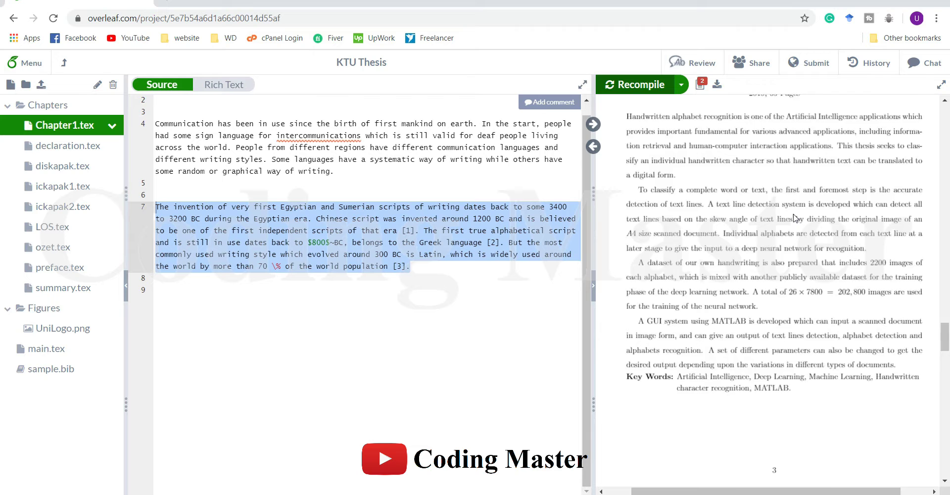
pyautogui.scroll(-15, 795, 219)
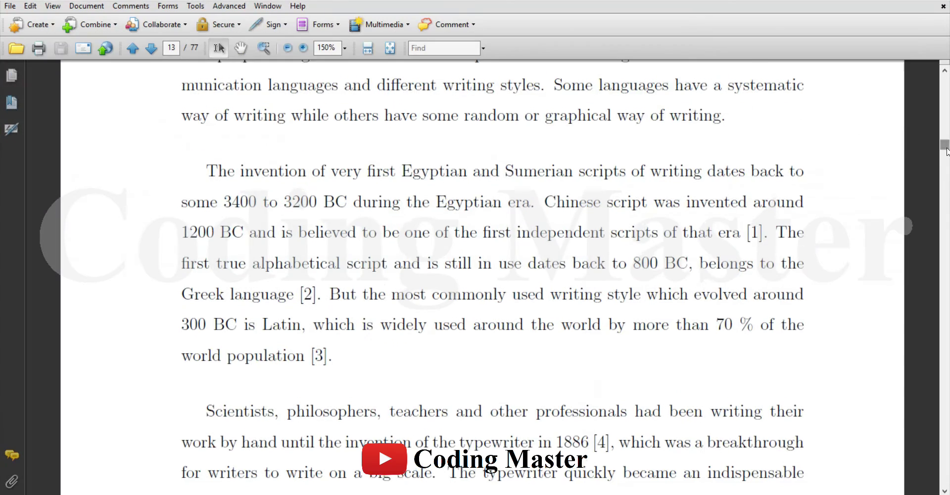
# Step: Go to the References list in Acrobat and copy the title 'The origins of Chinese civilization'
pyautogui.moveTo(945, 145); pyautogui.dragTo(941, 460)
pyautogui.scroll(12, 500, 257)
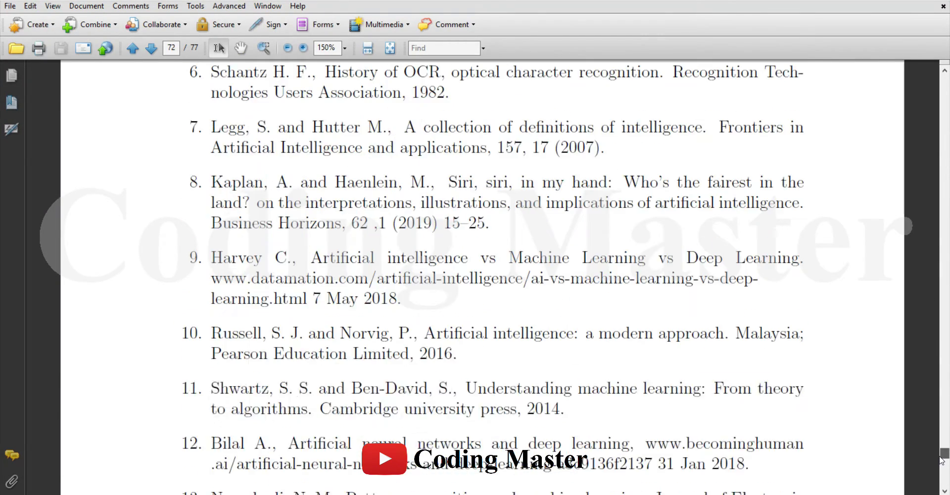
pyautogui.scroll(-3, 495, 250)
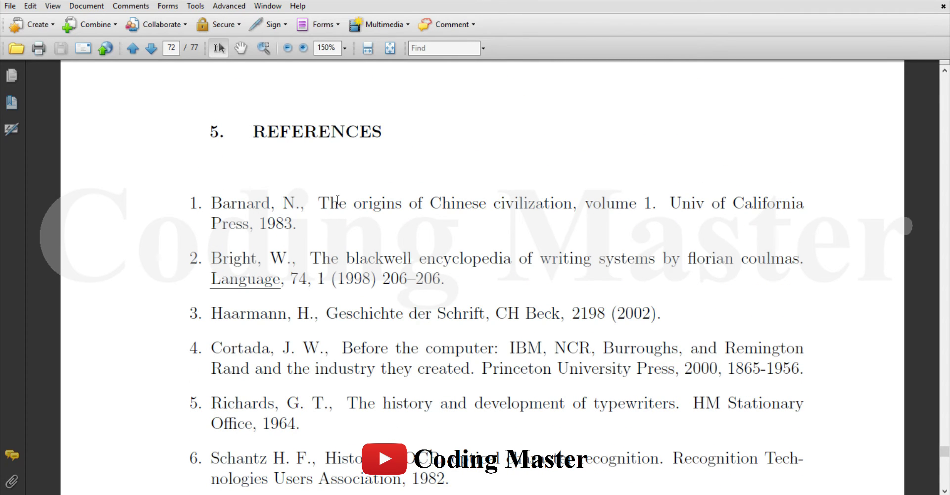
pyautogui.moveTo(326, 201); pyautogui.dragTo(519, 190)
pyautogui.hotkey('ctrl', 'c')
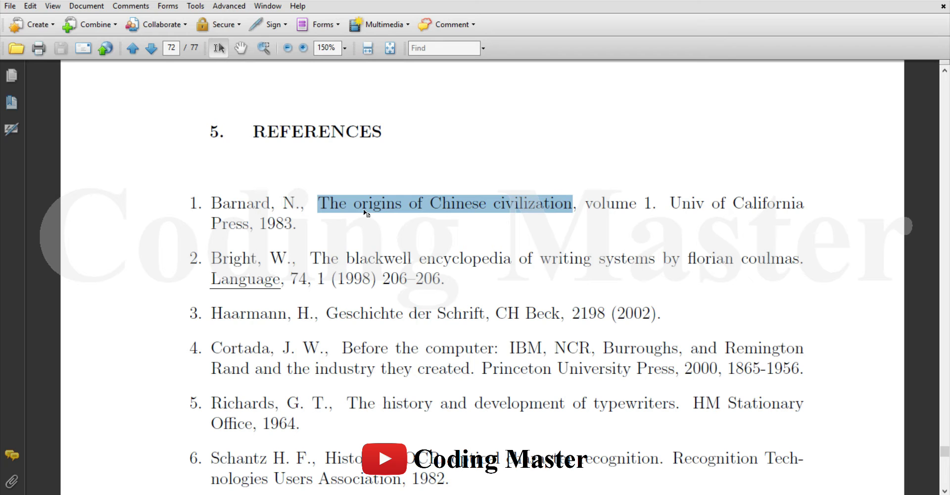
pyautogui.click(195, 7)
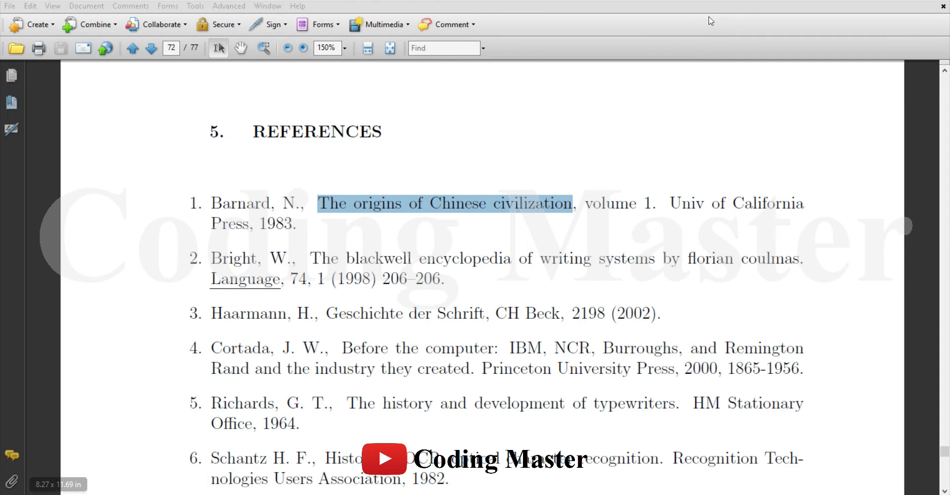
# Step: In a new Chrome tab, search 'google scholar' and go to scholar.google.com
pyautogui.hotkey('alt', 'Tab')
pyautogui.click(165, 1)
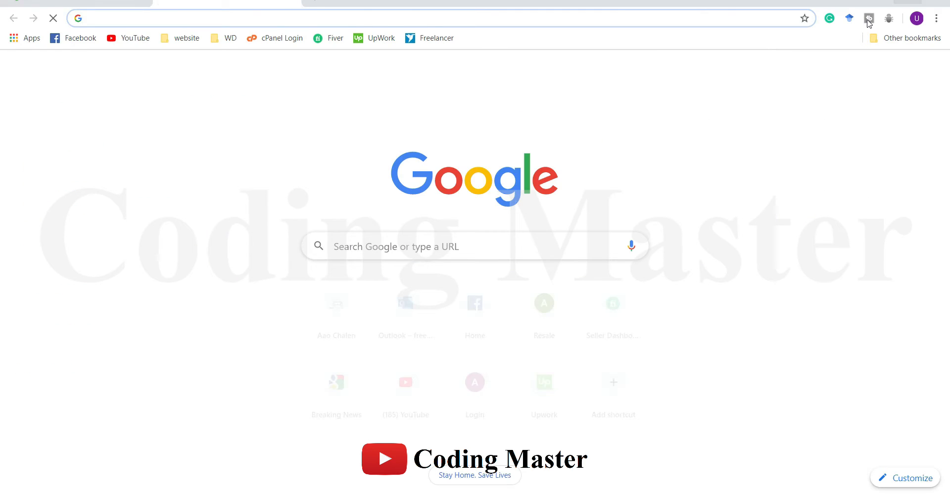
pyautogui.write('google')
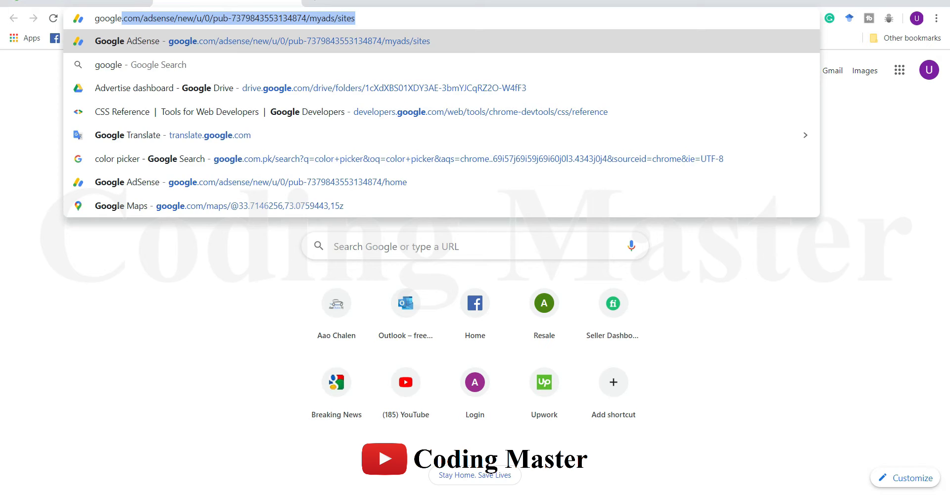
pyautogui.write(' scholar')
pyautogui.press('Return')
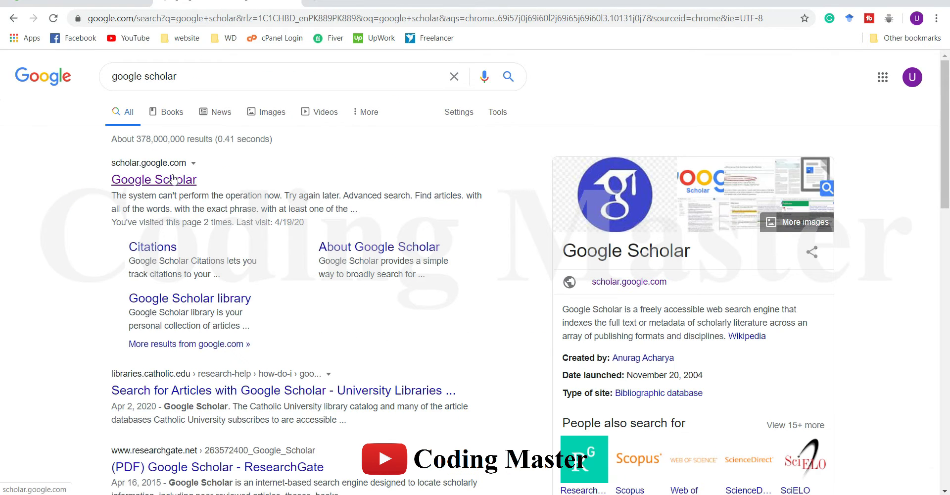
pyautogui.click(173, 180)
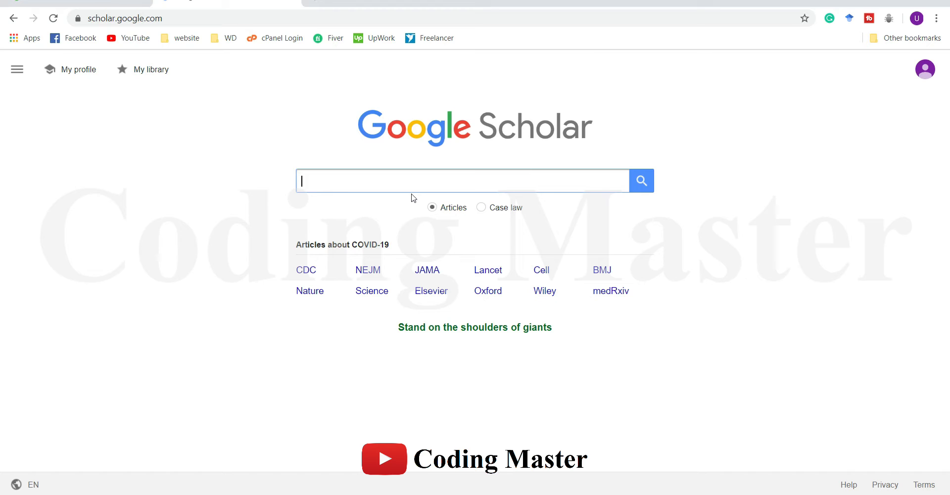
# Step: Search Scholar for 'The origins of Chinese civilization' and show the first result's citation formats
pyautogui.hotkey('ctrl', 'v')
pyautogui.click(632, 181)
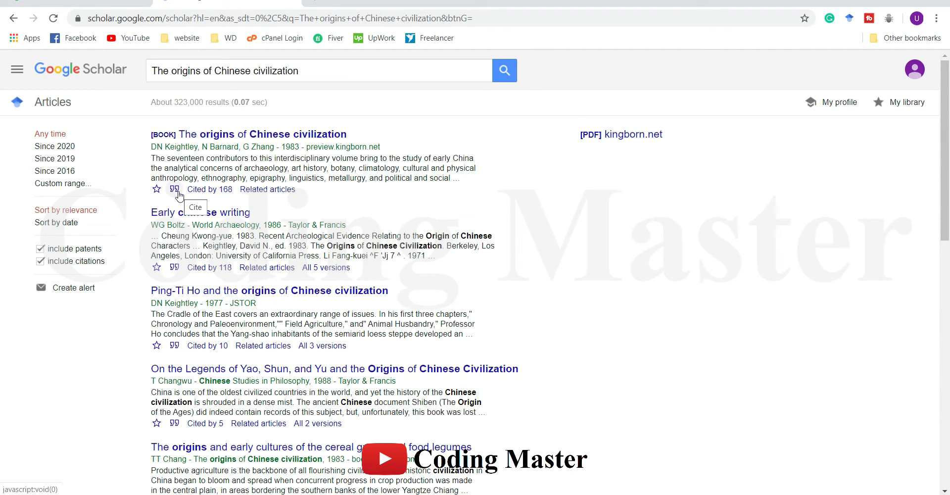
pyautogui.click(174, 190)
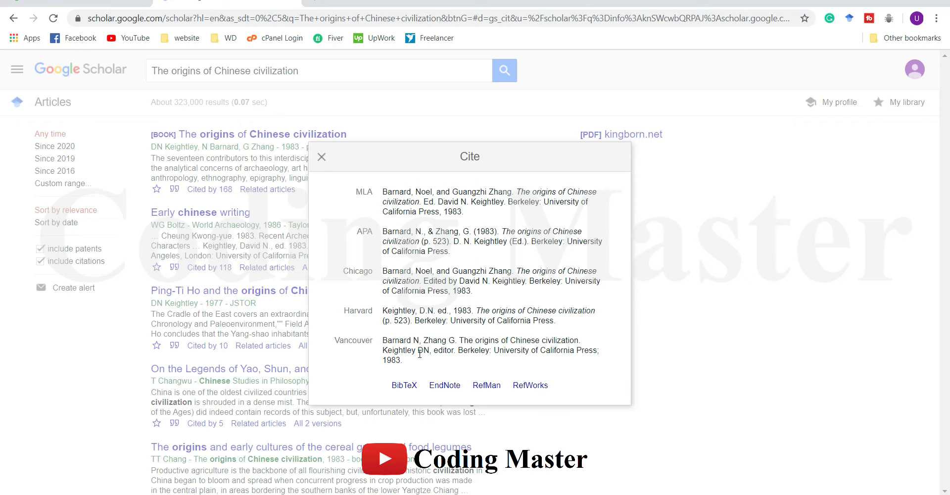
# Step: Open the BibTeX export and pick out the citation key keightley1983origins
pyautogui.click(407, 392)
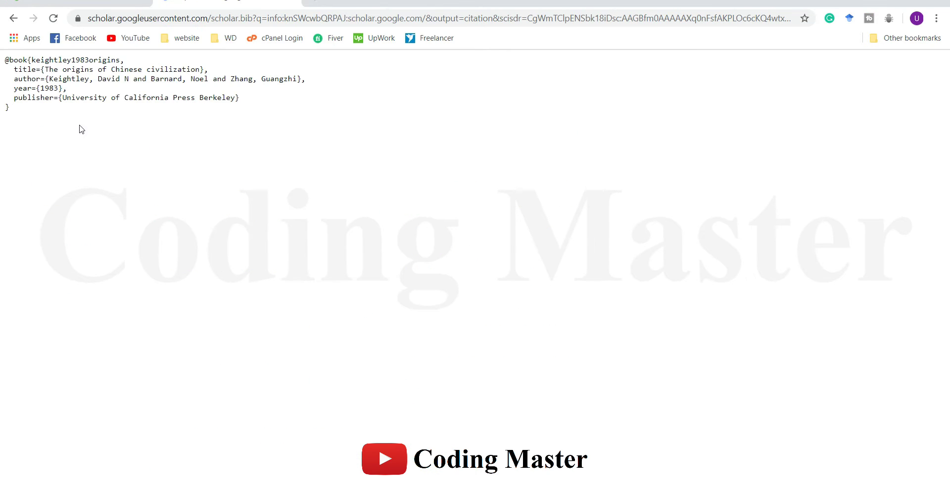
pyautogui.moveTo(15, 110); pyautogui.dragTo(4, 60)
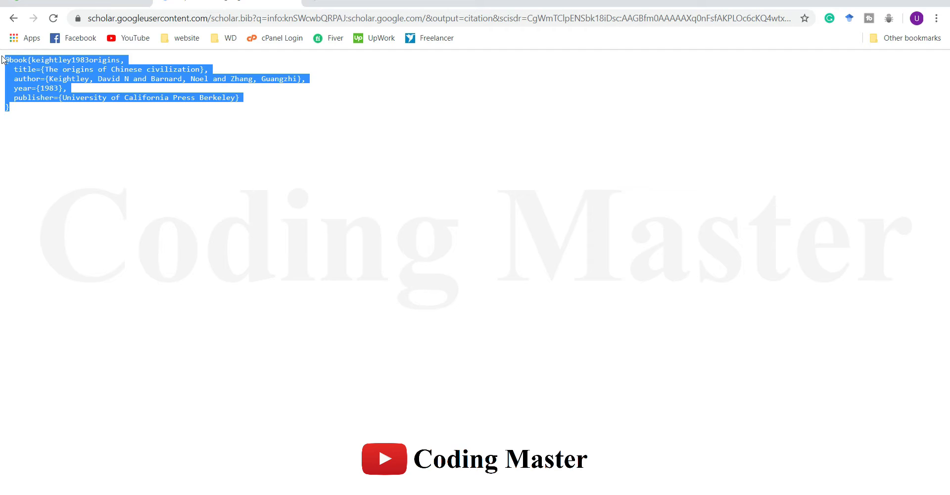
pyautogui.click(51, 134)
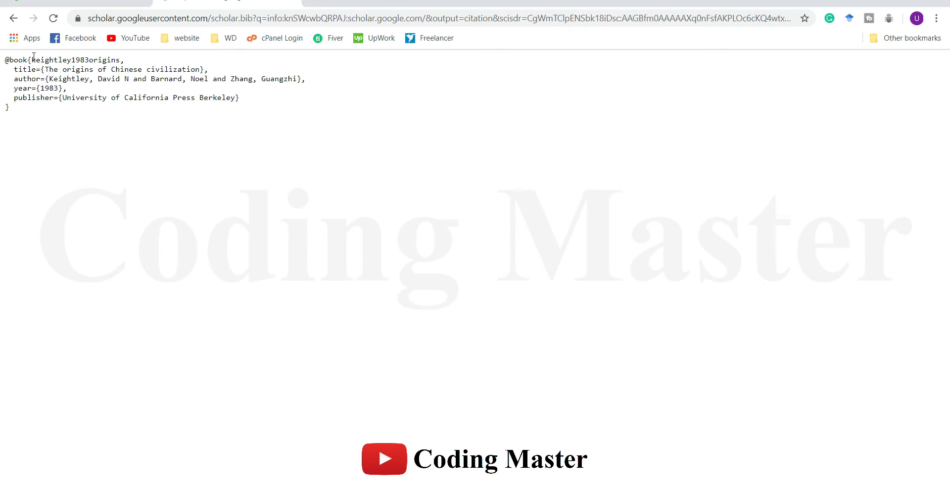
pyautogui.doubleClick(51, 60)
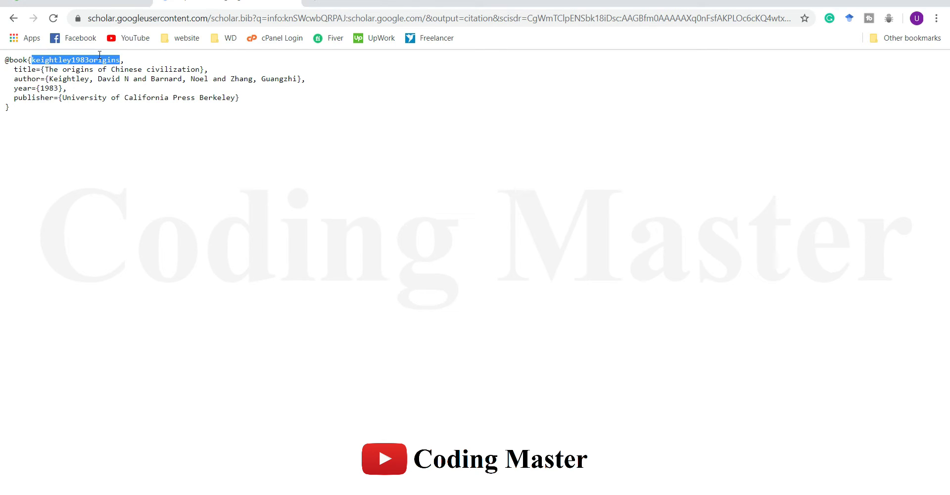
pyautogui.click(42, 66)
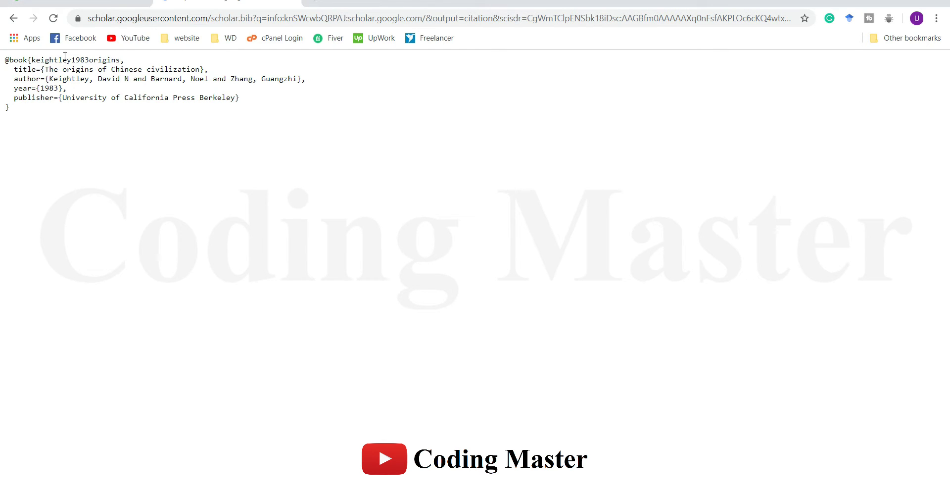
pyautogui.doubleClick(42, 61)
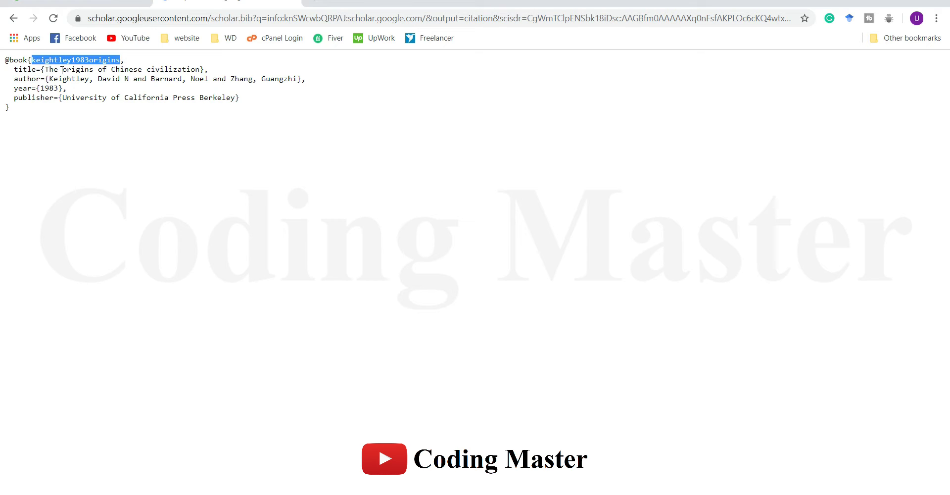
pyautogui.click(89, 60)
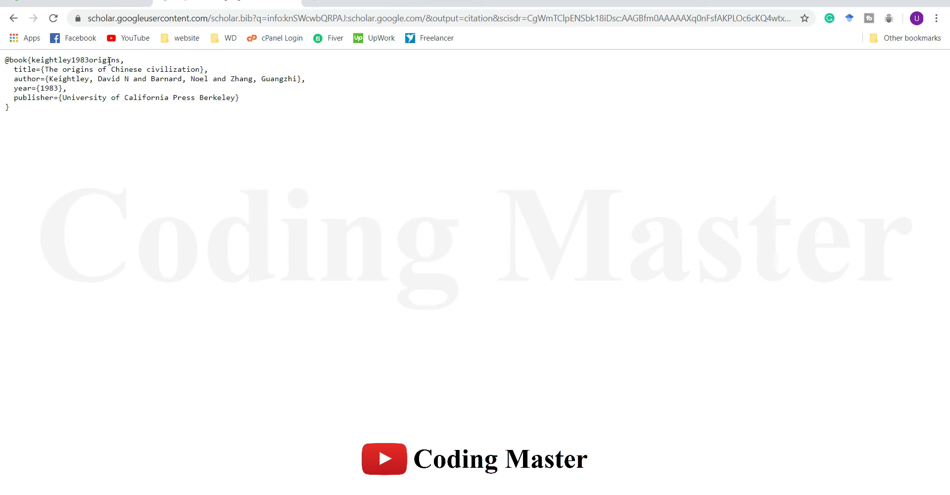
pyautogui.doubleClick(109, 60)
pyautogui.doubleClick(29, 69)
pyautogui.doubleClick(26, 79)
pyautogui.click(25, 88)
pyautogui.doubleClick(35, 97)
pyautogui.moveTo(25, 123); pyautogui.dragTo(3, 62)
pyautogui.hotkey('ctrl', 'c')
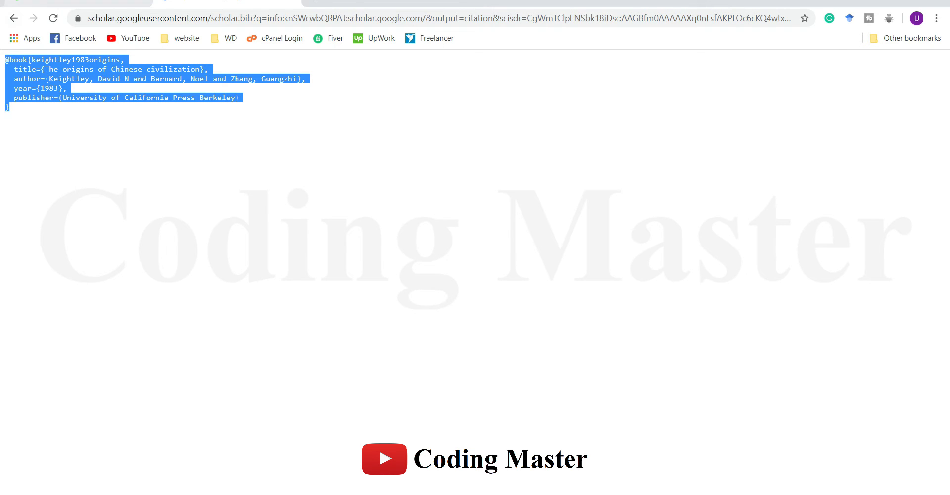
# Step: Back in Overleaf, create bibliography.bib in the Chapters folder, swapping the default .tex extension for .bib
pyautogui.click(77, 2)
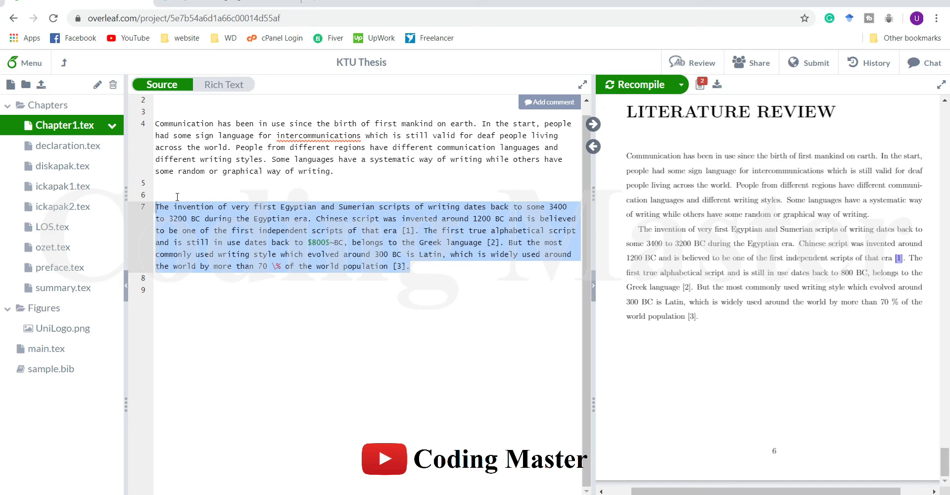
pyautogui.rightClick(47, 107)
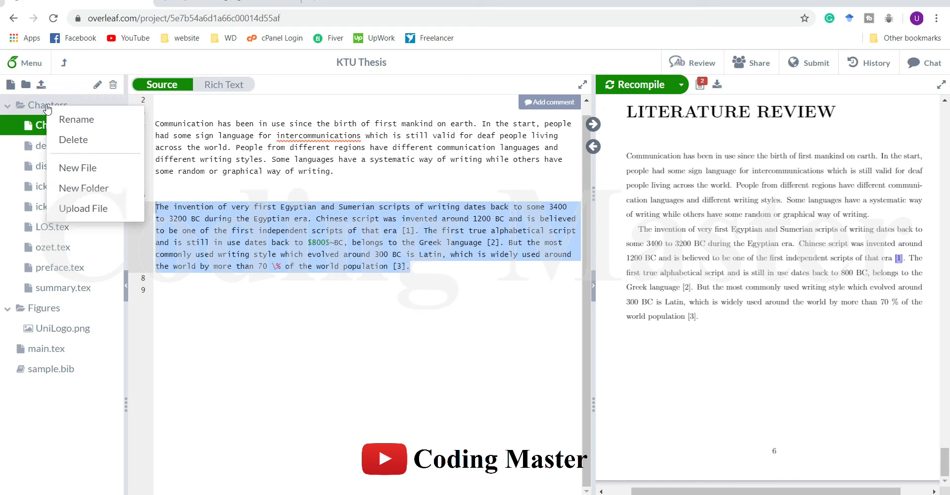
pyautogui.click(78, 168)
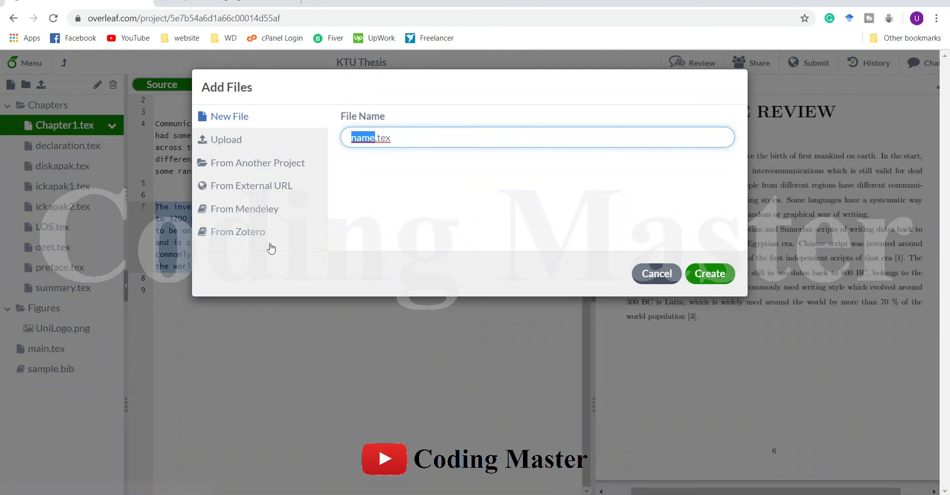
pyautogui.write('bib')
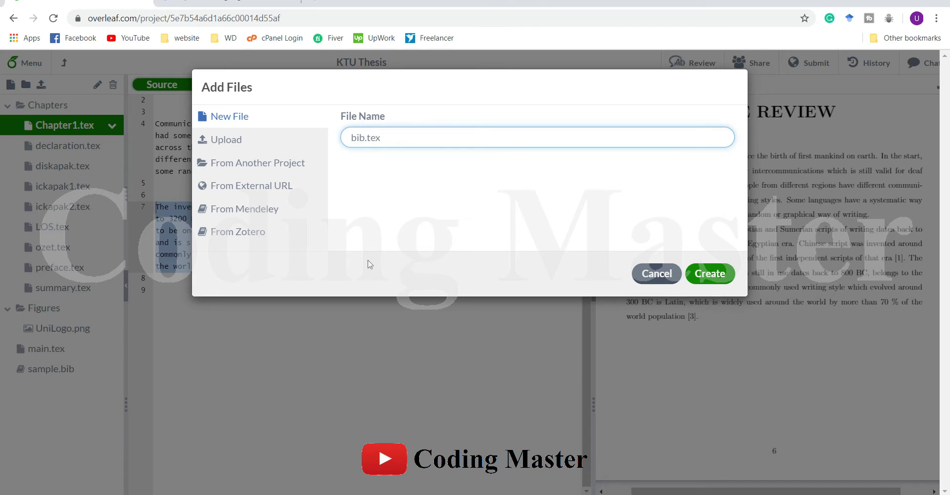
pyautogui.write('liography')
pyautogui.hotkey('shift', 'Right')
pyautogui.hotkey('shift', 'Right')
pyautogui.hotkey('shift', 'Right')
pyautogui.hotkey('shift', 'Right')
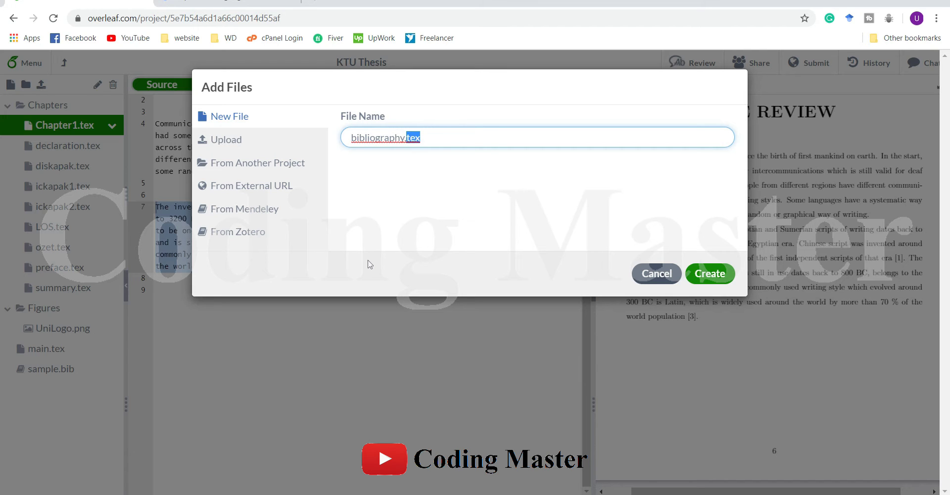
pyautogui.write('.bib')
pyautogui.click(711, 274)
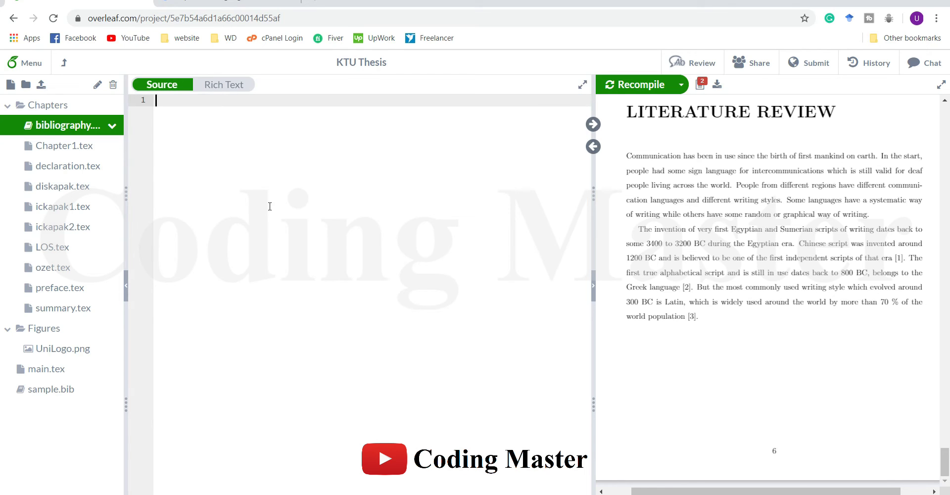
pyautogui.hotkey('ctrl', 'v')
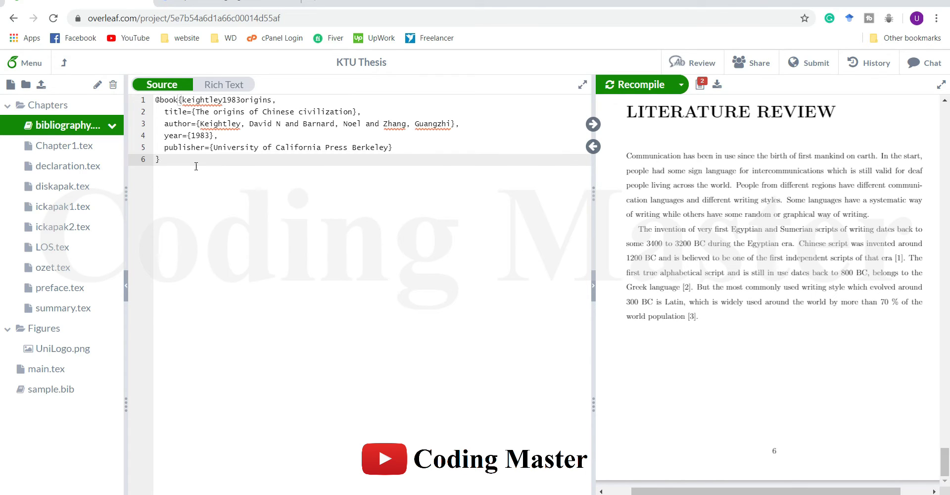
pyautogui.press('Return')
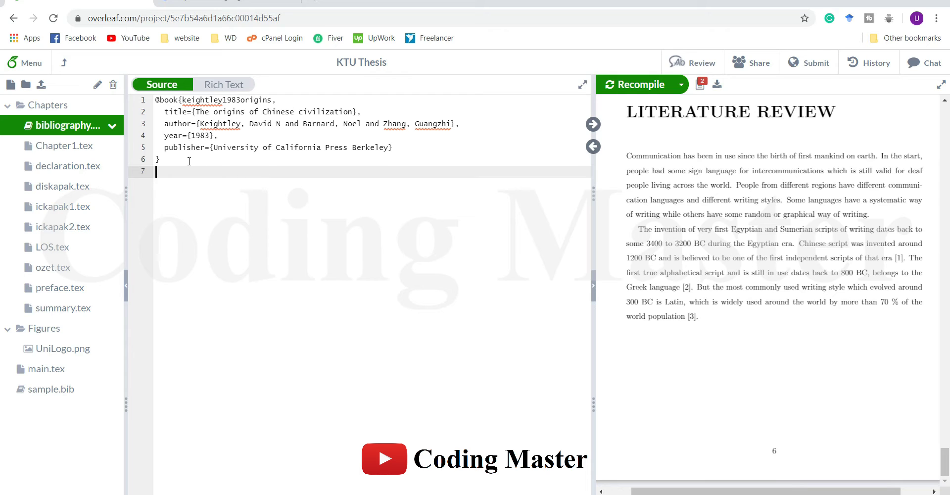
pyautogui.hotkey('ctrl', 'a')
pyautogui.press('Right')
# Step: Select the citation key keightley1983origins on line 1 and copy it
pyautogui.doubleClick(240, 99)
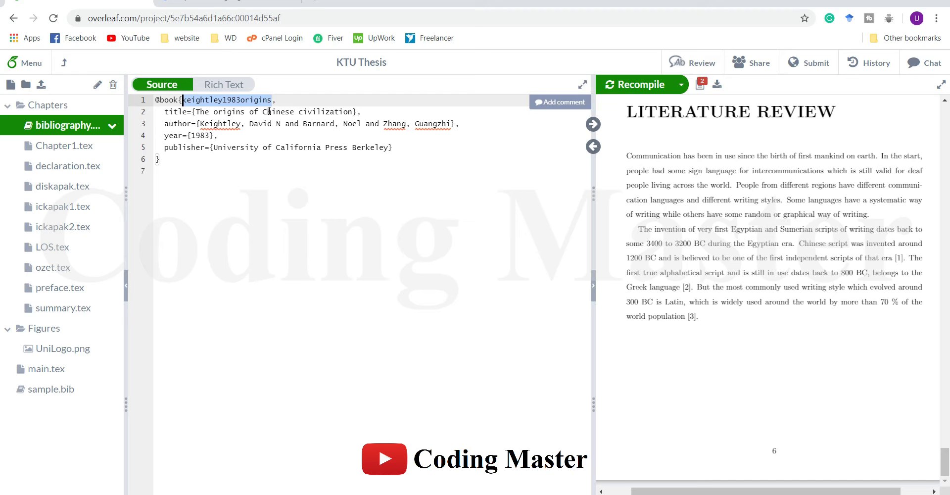
pyautogui.click(269, 163)
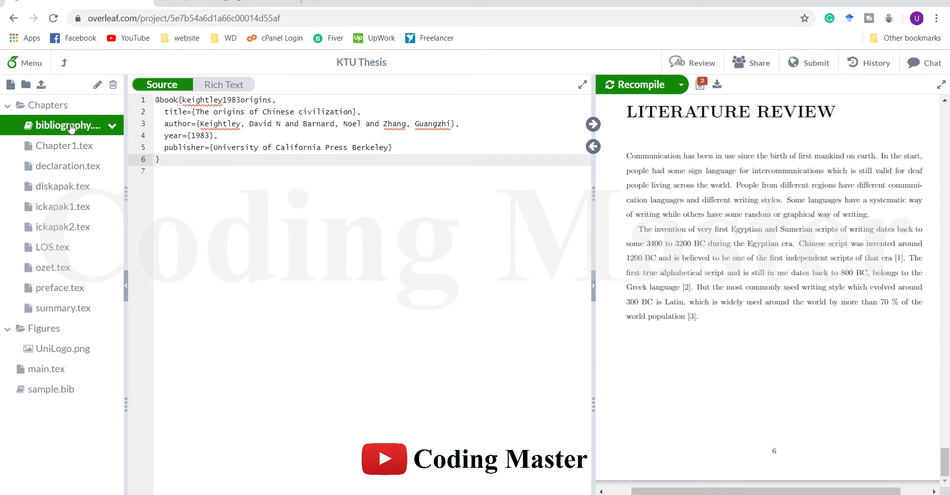
pyautogui.doubleClick(224, 100)
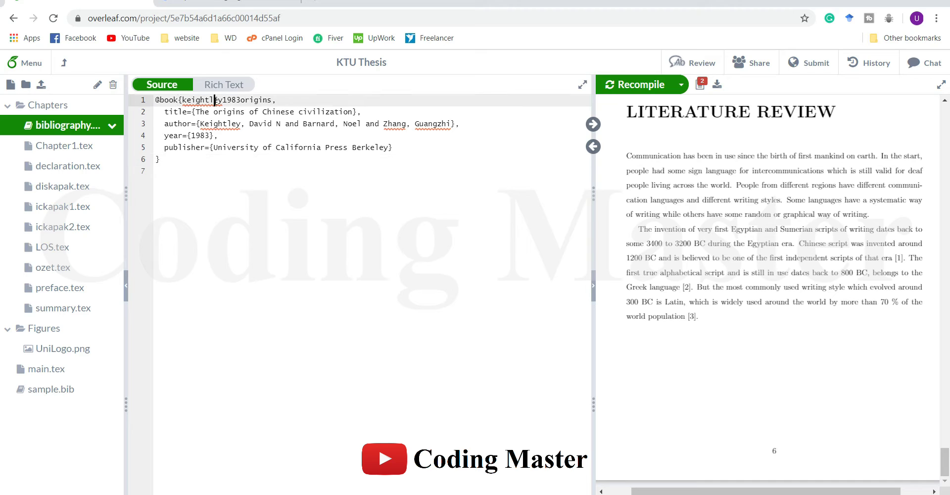
pyautogui.click(277, 146)
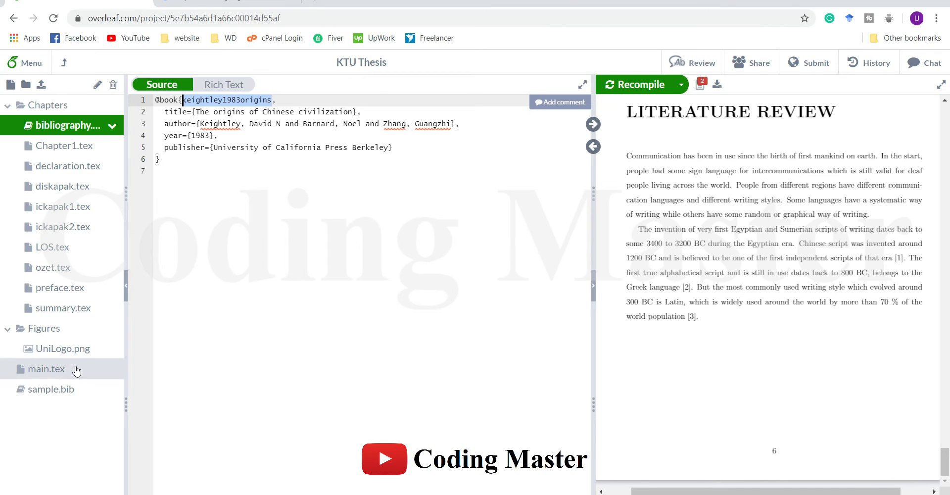
# Step: Add a \newpage on the empty line before \end{document} in main.tex
pyautogui.click(55, 368)
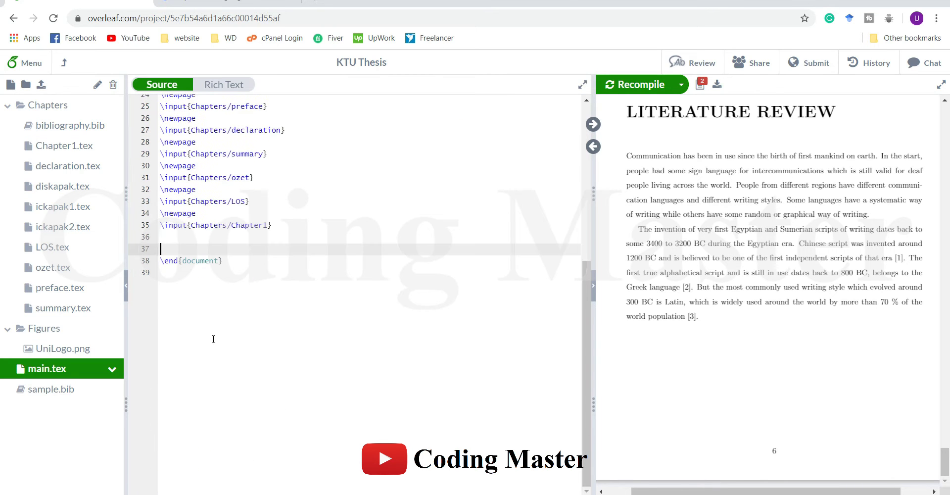
pyautogui.click(229, 236)
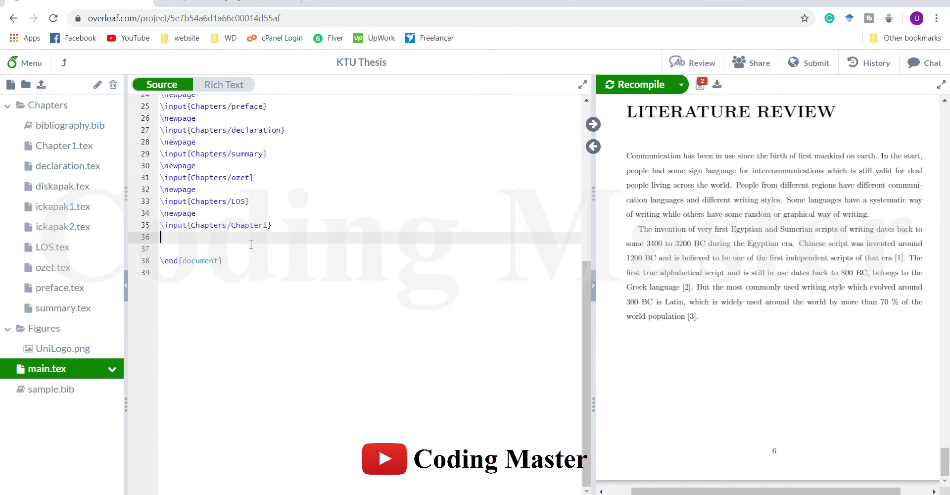
pyautogui.write('ewpage')
pyautogui.press('Return')
pyautogui.press('Return')
pyautogui.press('Return')
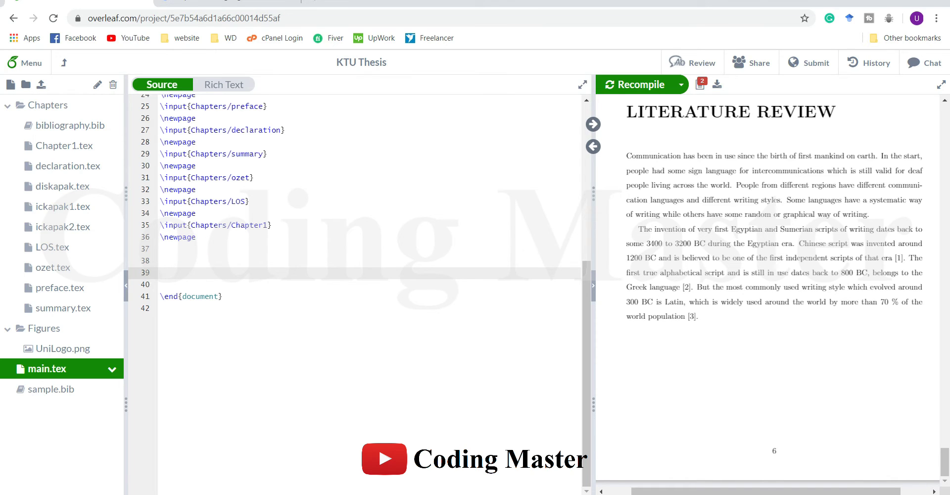
# Step: Insert \bibliographystyle{Chapters/bibliography} on line 39 using autocomplete
pyautogui.write('\x08ib')
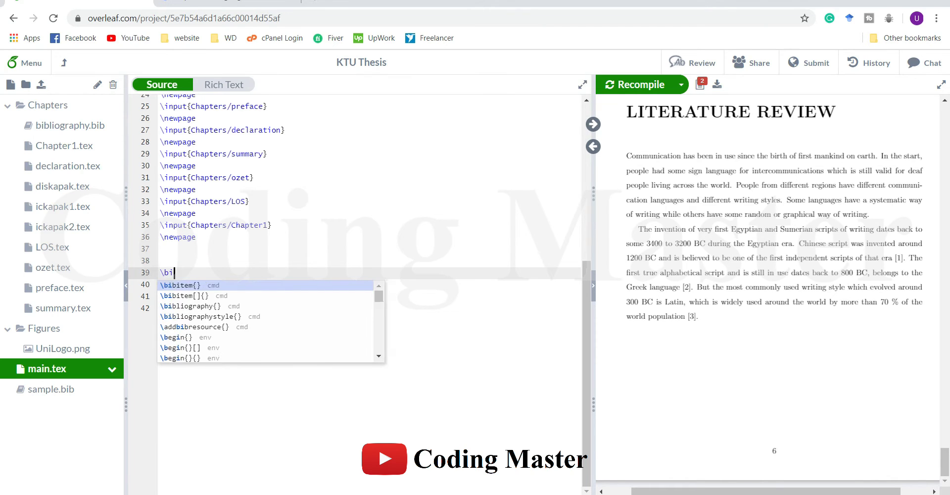
pyautogui.write('lio')
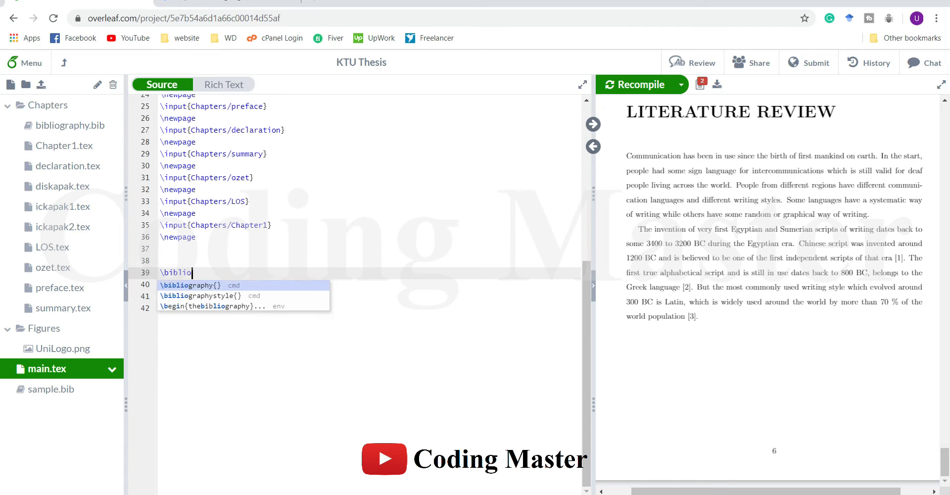
pyautogui.press('Down')
pyautogui.press('Return')
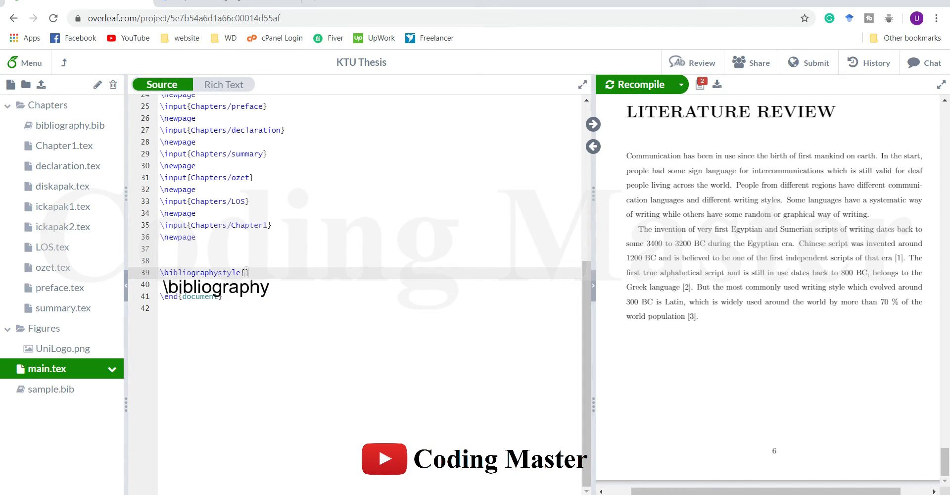
pyautogui.write('Chapters/bibliography')
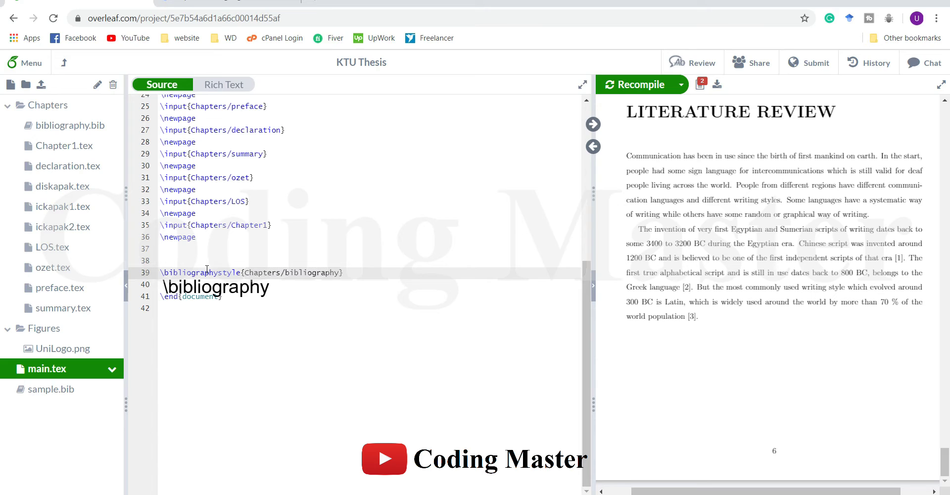
pyautogui.doubleClick(260, 274)
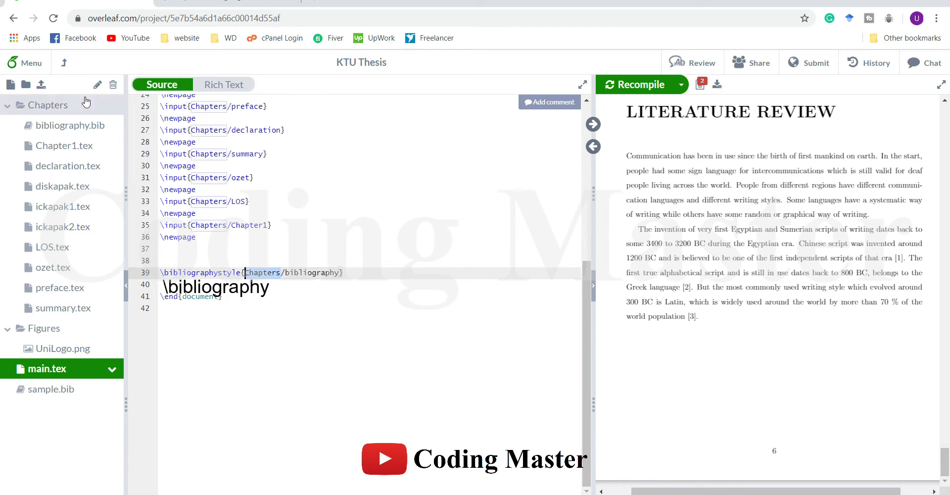
pyautogui.doubleClick(320, 272)
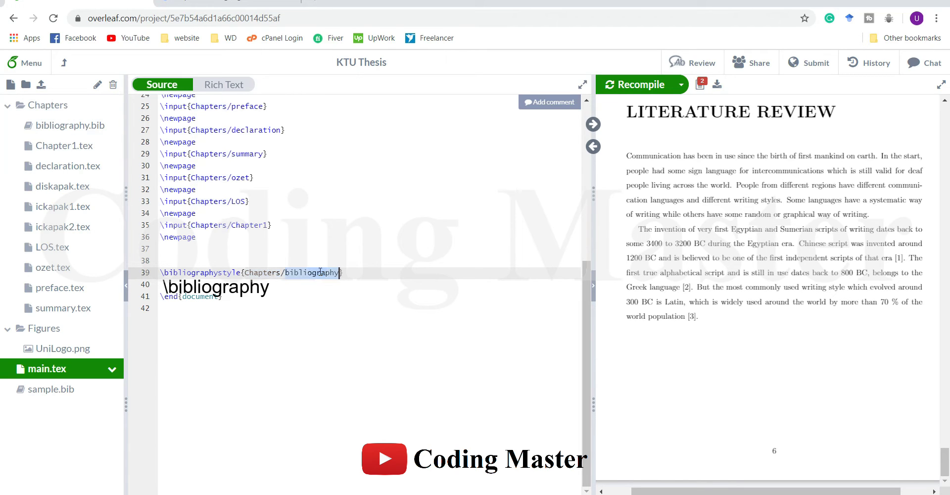
# Step: Add \bibliographystyle{unsrtnat} on line 38, directly above the Chapters/bibliography line
pyautogui.click(264, 258)
pyautogui.write('\\bibliograph')
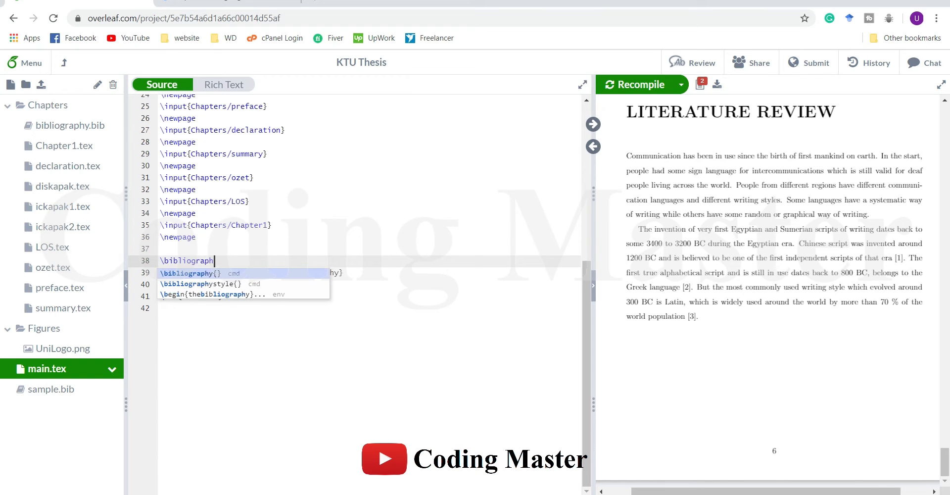
pyautogui.press('Down')
pyautogui.press('Return')
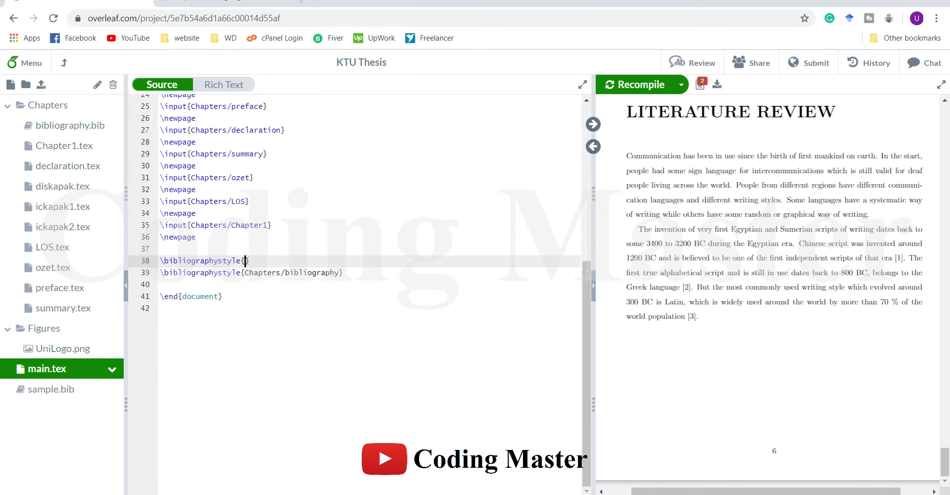
pyautogui.write('unsrtnat')
pyautogui.doubleClick(263, 260)
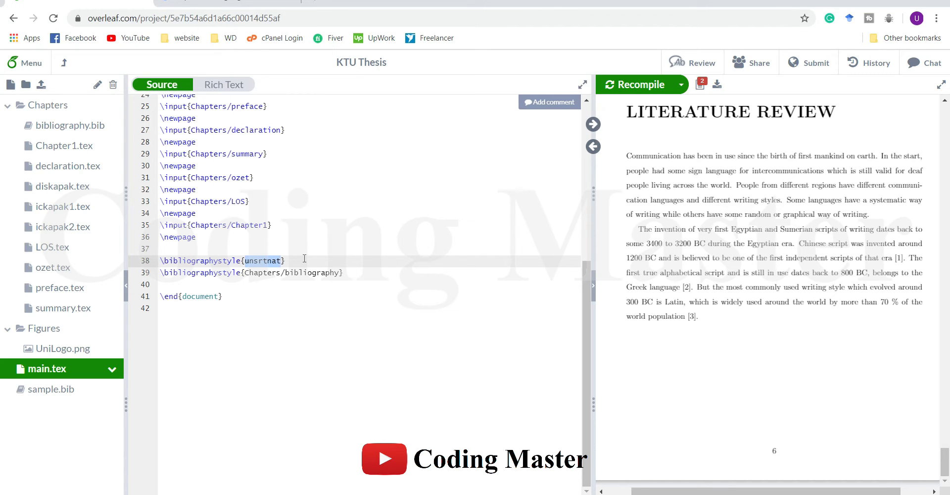
pyautogui.click(292, 249)
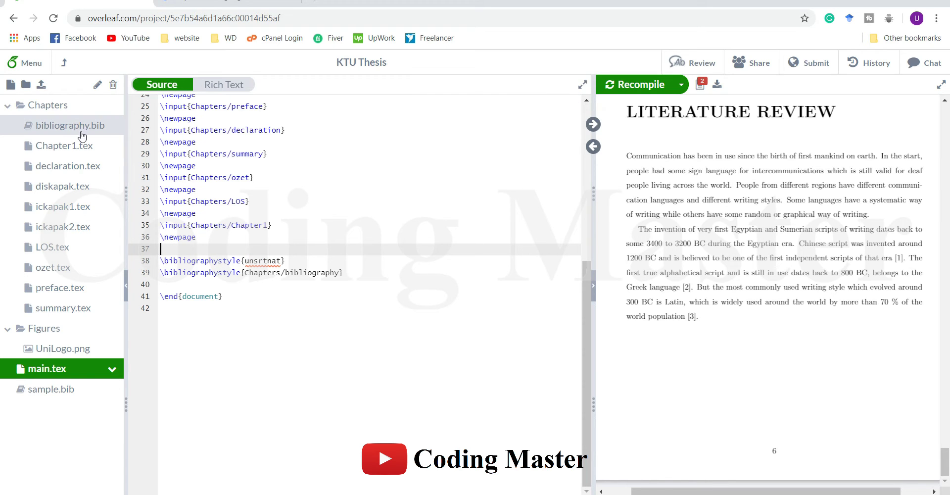
# Step: Remove the blank line above the style lines in main.tex and review bibliography.bib
pyautogui.moveTo(242, 285); pyautogui.dragTo(169, 255)
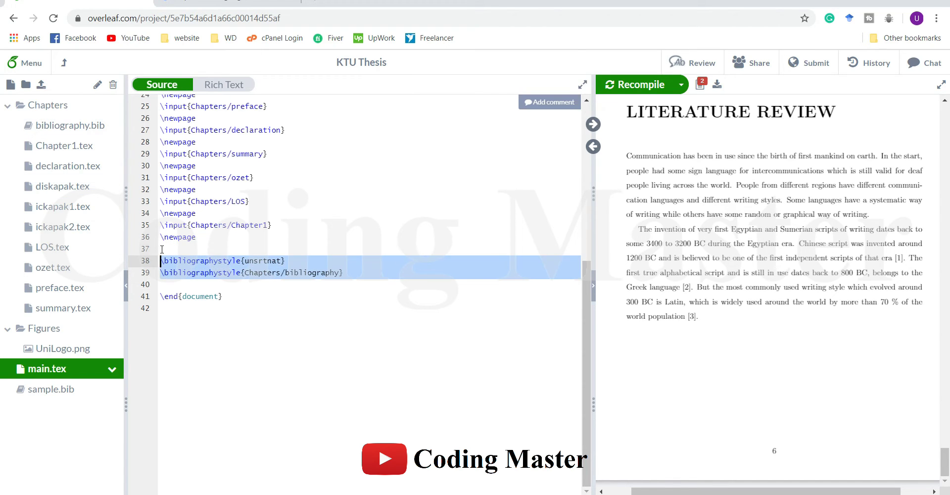
pyautogui.click(170, 246)
pyautogui.press('BackSpace')
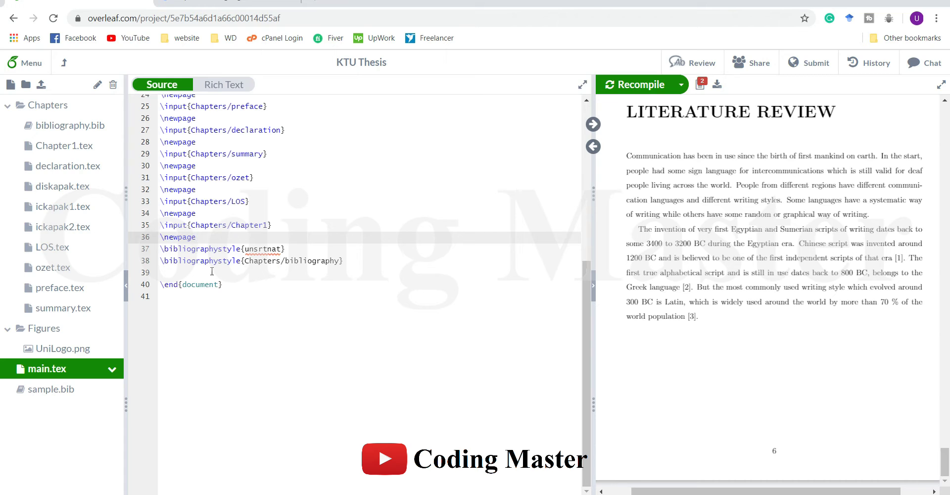
pyautogui.click(82, 136)
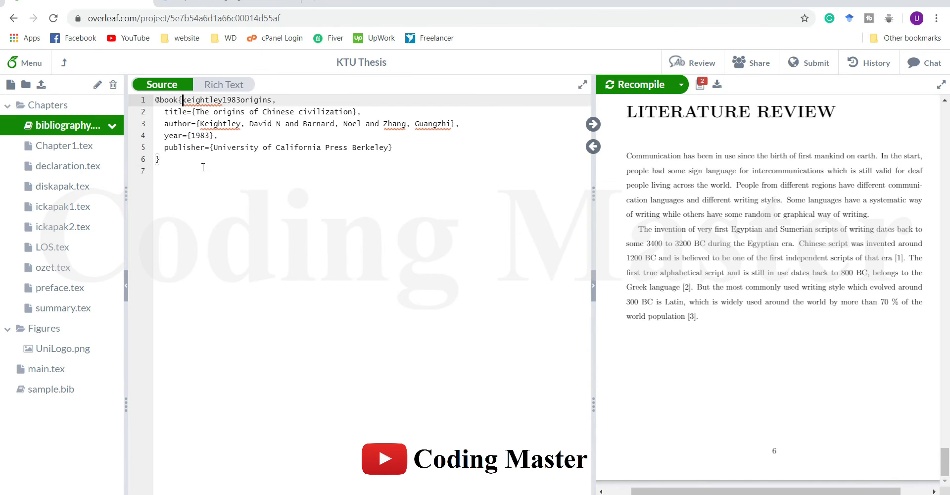
pyautogui.hotkey('ctrl', 'a')
# Step: In Chapter1.tex, replace the hard-coded [1] with \cite{keightley1983origins}
pyautogui.click(65, 146)
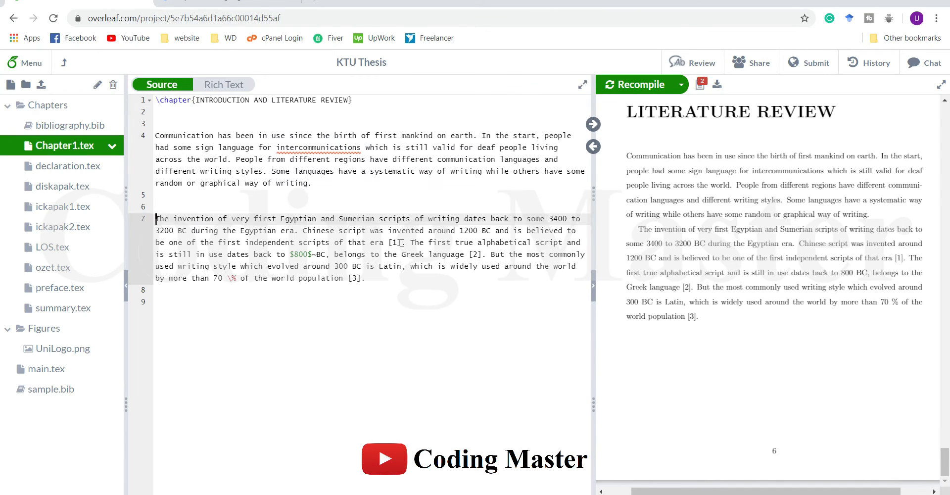
pyautogui.click(395, 242)
pyautogui.write('\\')
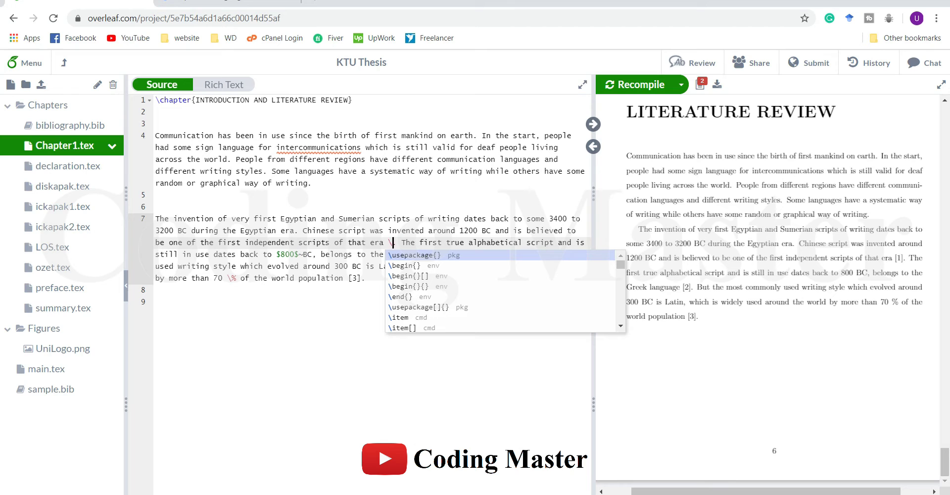
pyautogui.write('cit')
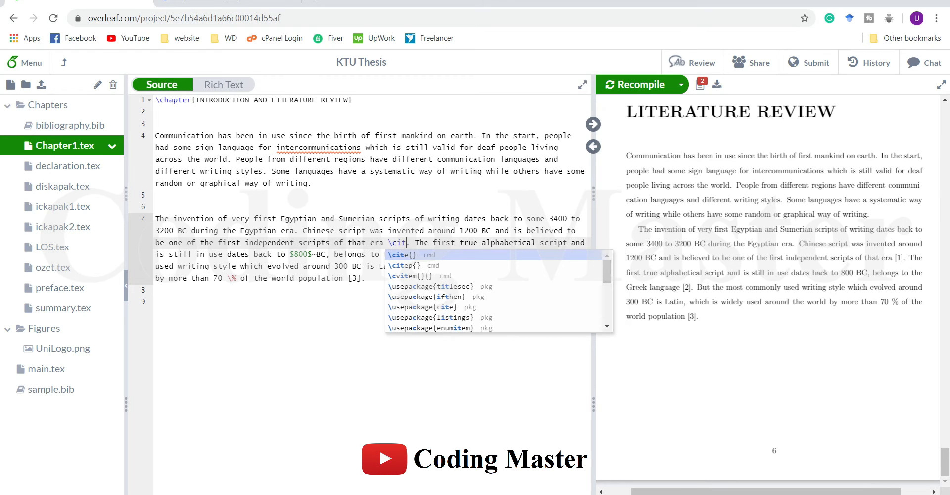
pyautogui.press('Return')
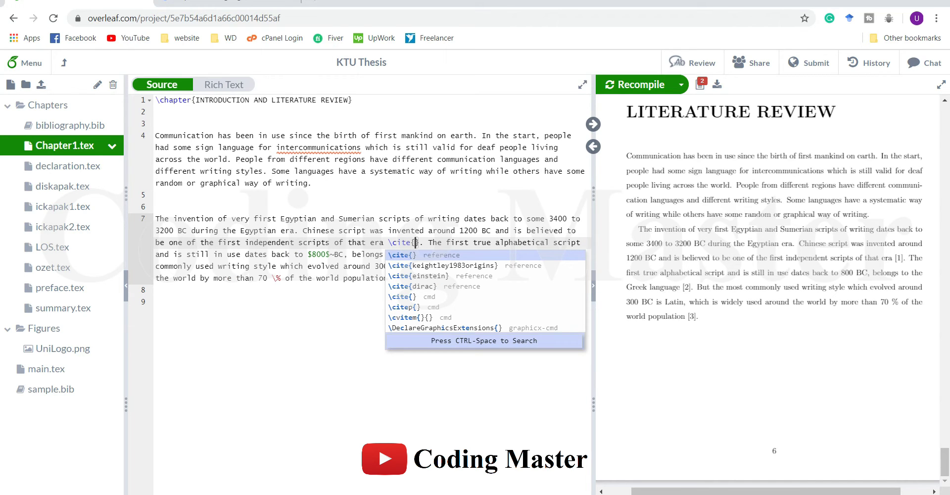
pyautogui.press('Down')
pyautogui.press('Up')
pyautogui.press('Down')
pyautogui.press('Up')
pyautogui.press('Down')
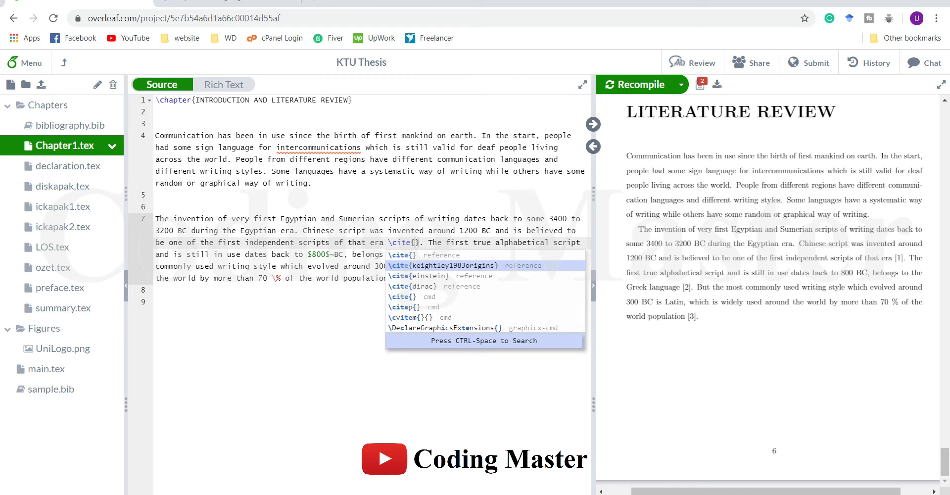
pyautogui.click(482, 269)
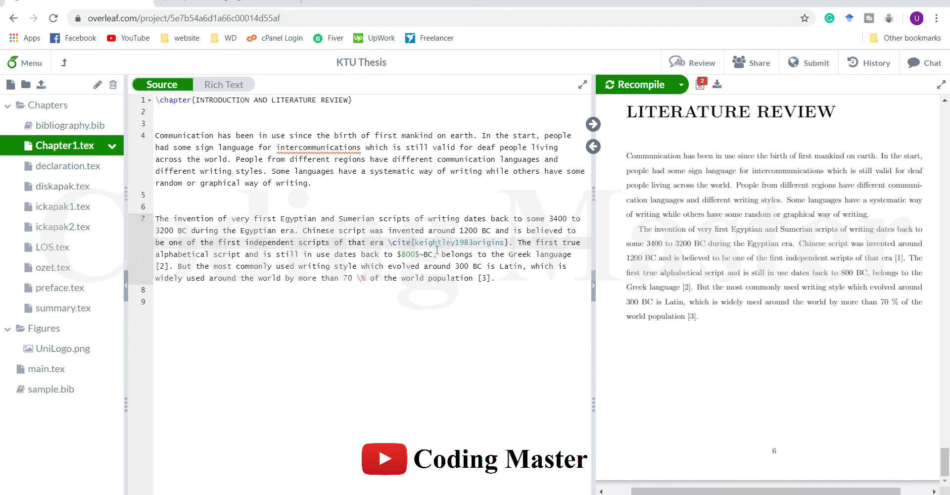
# Step: Recompile and locate the new [KBZ83] citation in the PDF preview
pyautogui.click(641, 85)
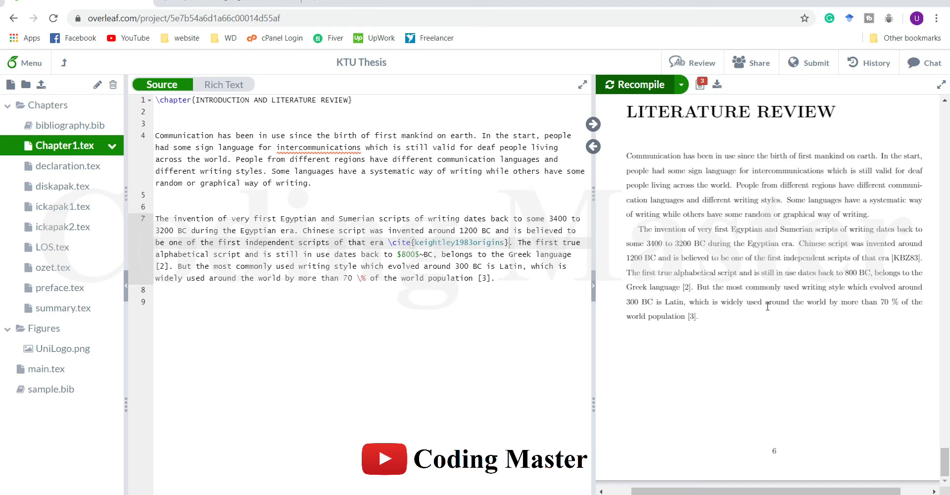
pyautogui.doubleClick(910, 257)
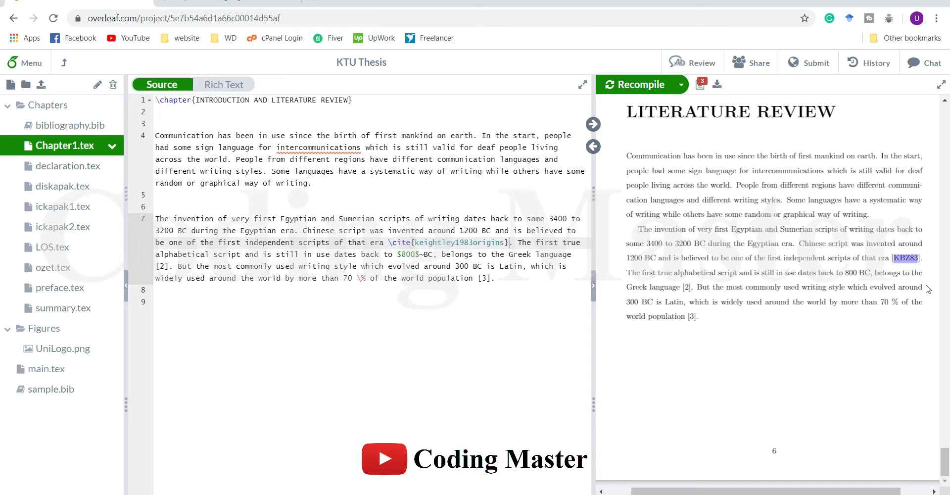
pyautogui.doubleClick(910, 258)
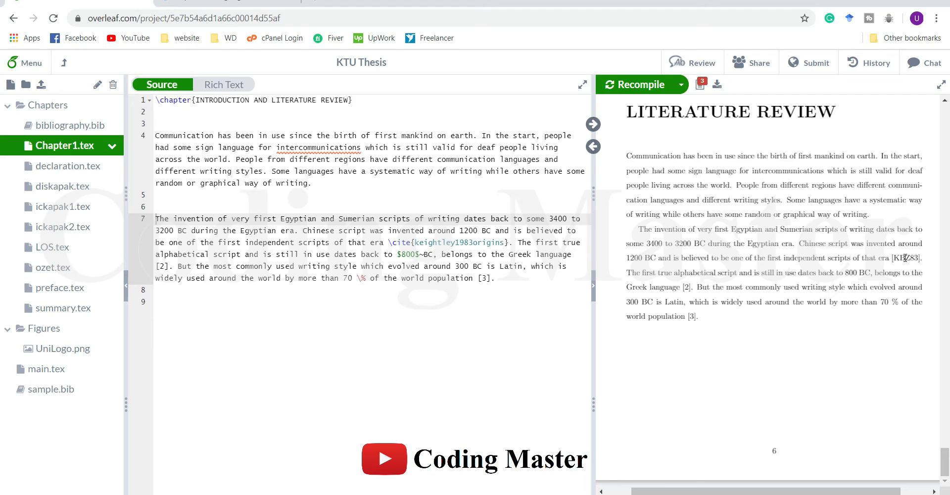
pyautogui.doubleClick(905, 258)
pyautogui.doubleClick(909, 259)
# Step: Select the reference 2 title, The Blackwell encyclopedia of writing systems, in Acrobat
pyautogui.doubleClick(909, 258)
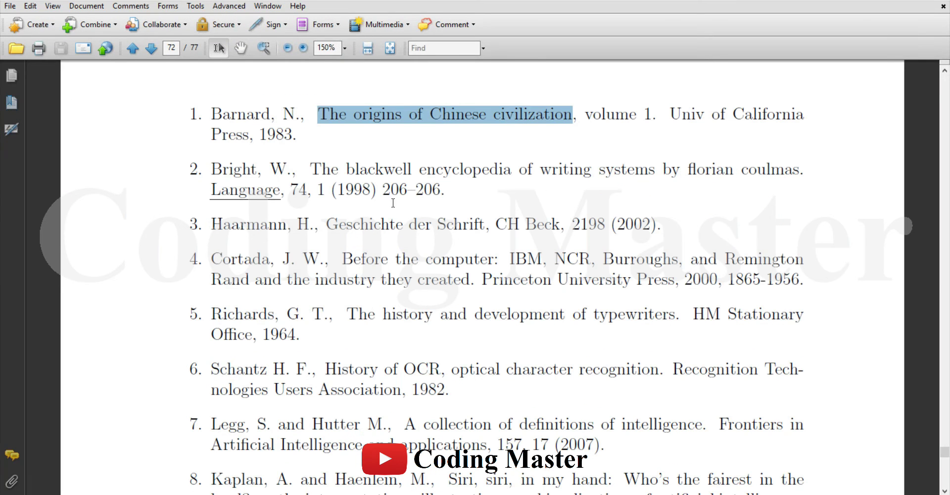
pyautogui.moveTo(310, 170); pyautogui.dragTo(751, 168)
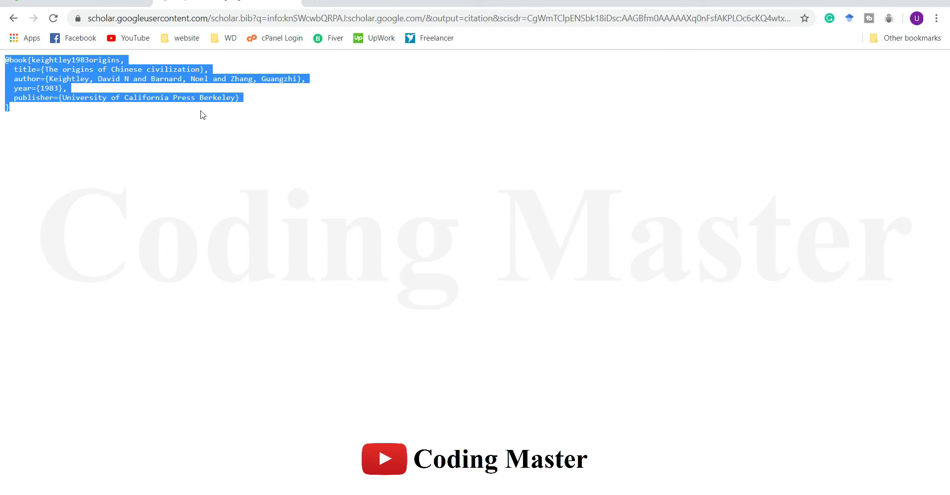
# Step: Search Google Scholar for the Blackwell encyclopedia title and copy its BibTeX entry
pyautogui.click(15, 16)
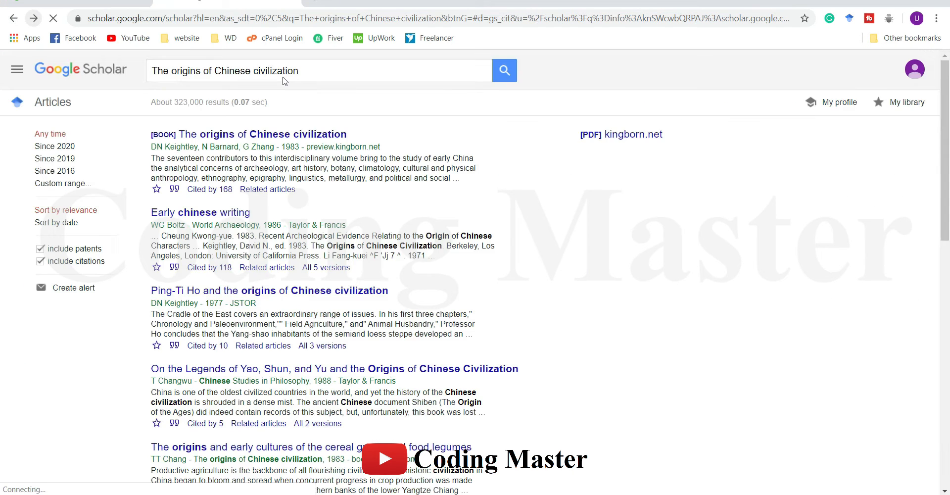
pyautogui.click(286, 77)
pyautogui.hotkey('ctrl', 'a')
pyautogui.write('The blackwell encyclopedia of writing systems by  orian coulmas')
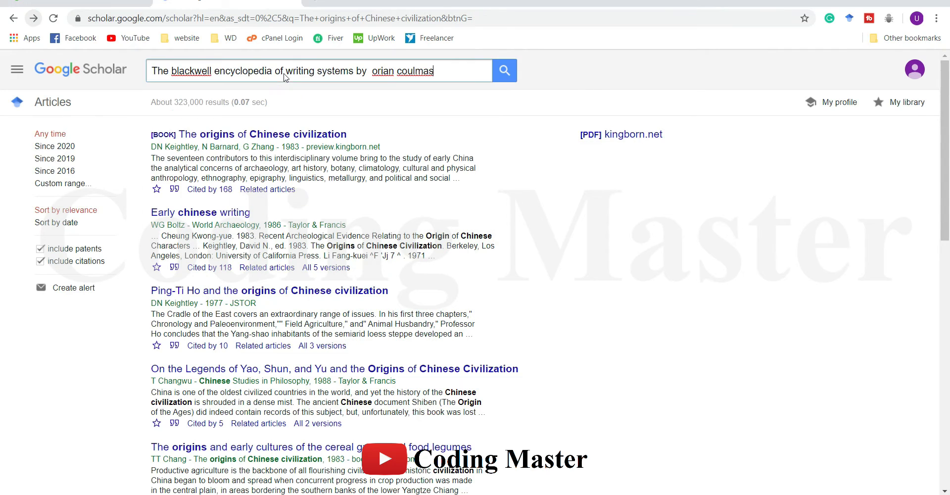
pyautogui.click(505, 72)
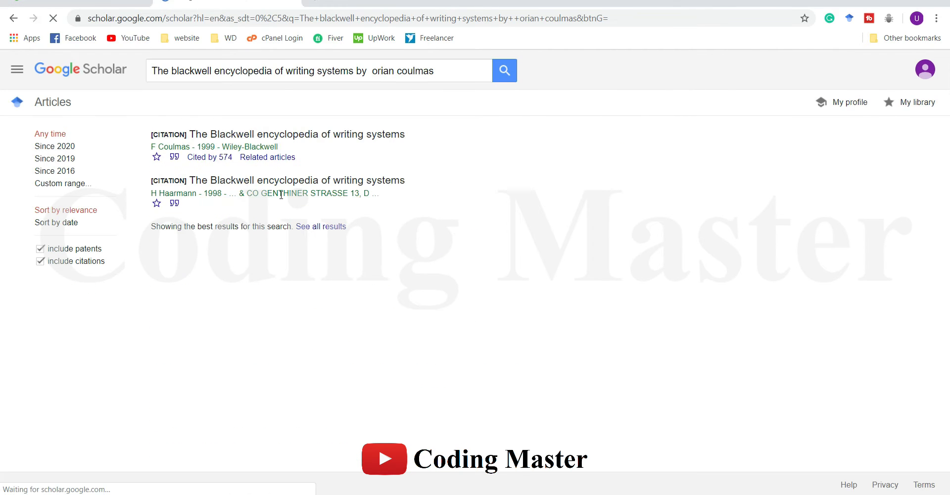
pyautogui.click(175, 157)
pyautogui.click(402, 367)
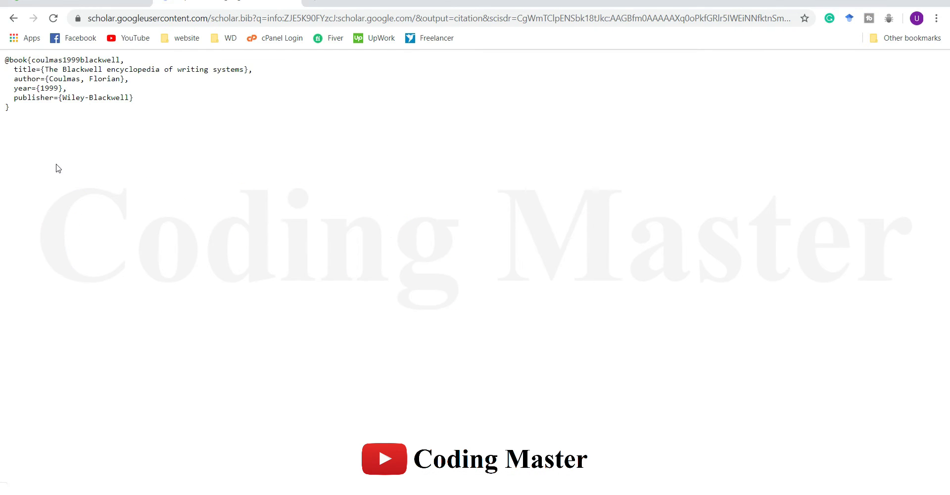
pyautogui.moveTo(49, 144); pyautogui.dragTo(3, 58)
pyautogui.hotkey('ctrl', 'c')
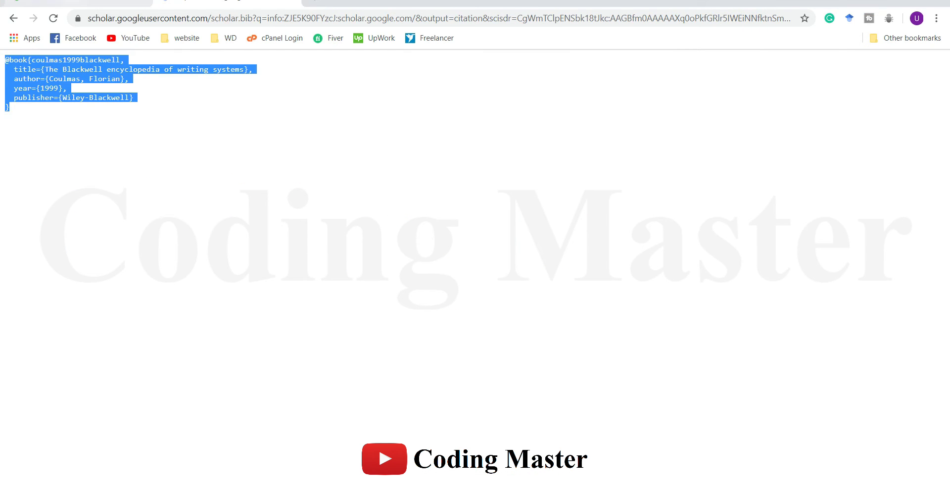
pyautogui.click(75, 3)
# Step: Paste the coulmas1999blackwell entry below the first entry in bibliography.bib
pyautogui.click(59, 126)
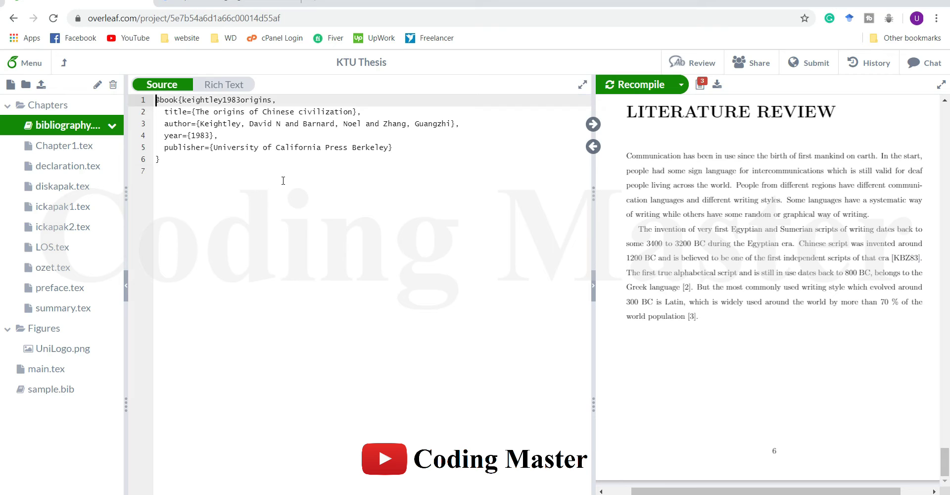
pyautogui.click(283, 180)
pyautogui.press('Return')
pyautogui.hotkey('ctrl', 'v')
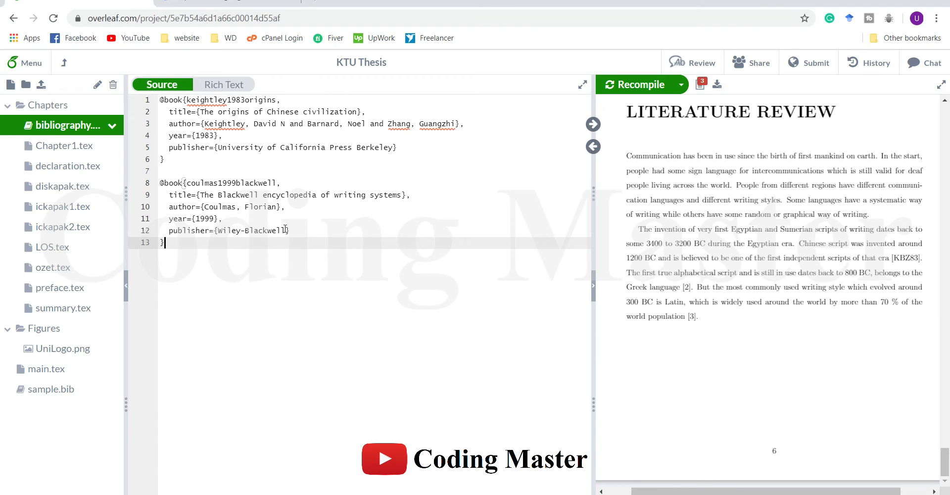
pyautogui.hotkey('alt', 'Tab')
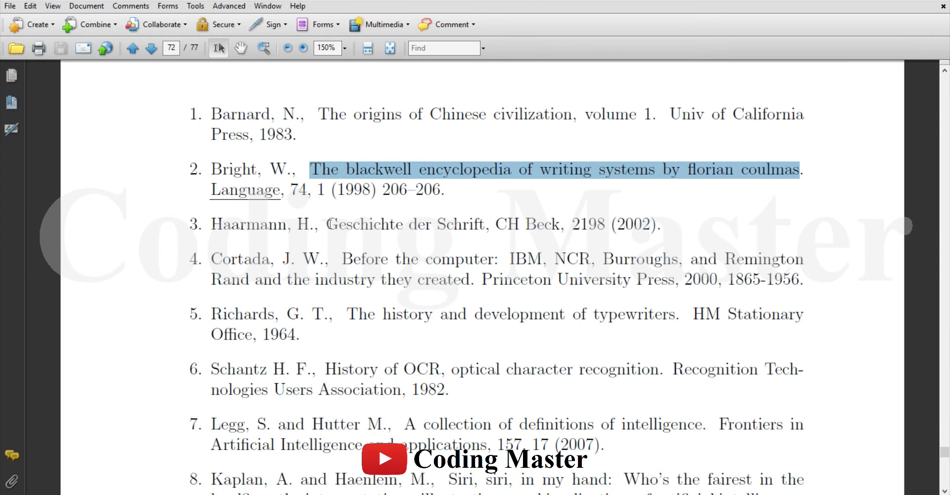
# Step: Select the reference 3 title, Geschichte der Schrift, in Acrobat's reference list
pyautogui.moveTo(326, 223); pyautogui.dragTo(486, 225)
pyautogui.hotkey('ctrl', 'c')
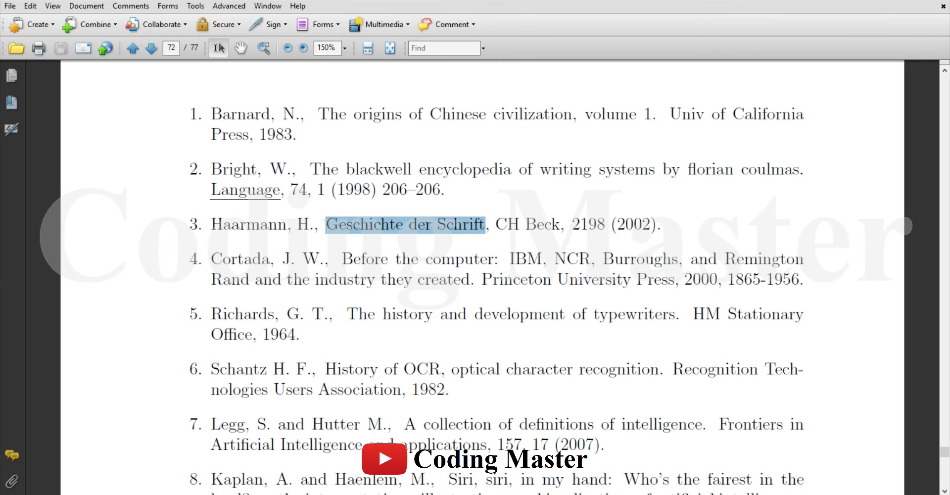
pyautogui.click(876, 1)
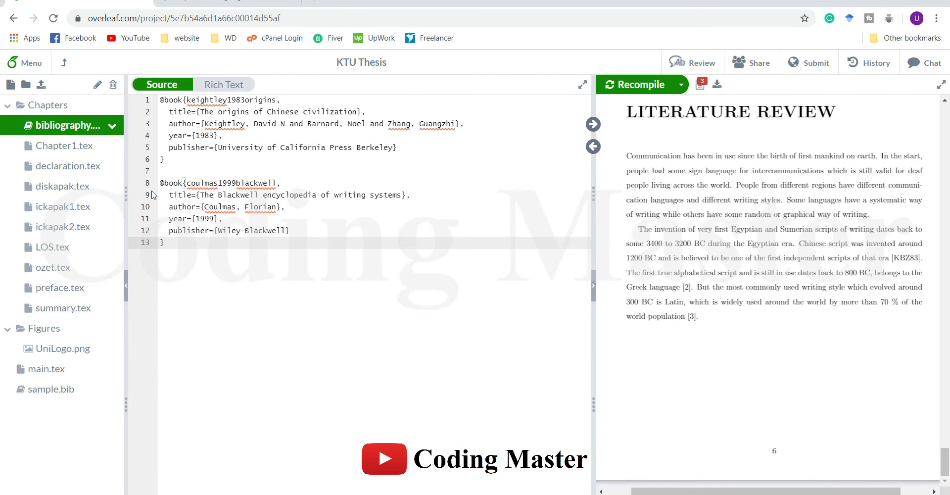
# Step: Search Scholar for 'Geschichte der Schrift' and copy the Haarmann 2002 BibTeX entry
pyautogui.click(228, 3)
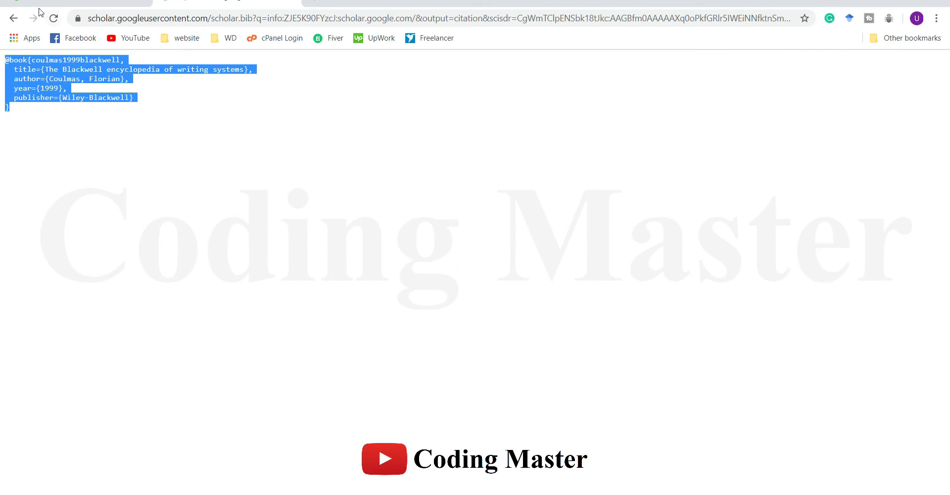
pyautogui.click(14, 18)
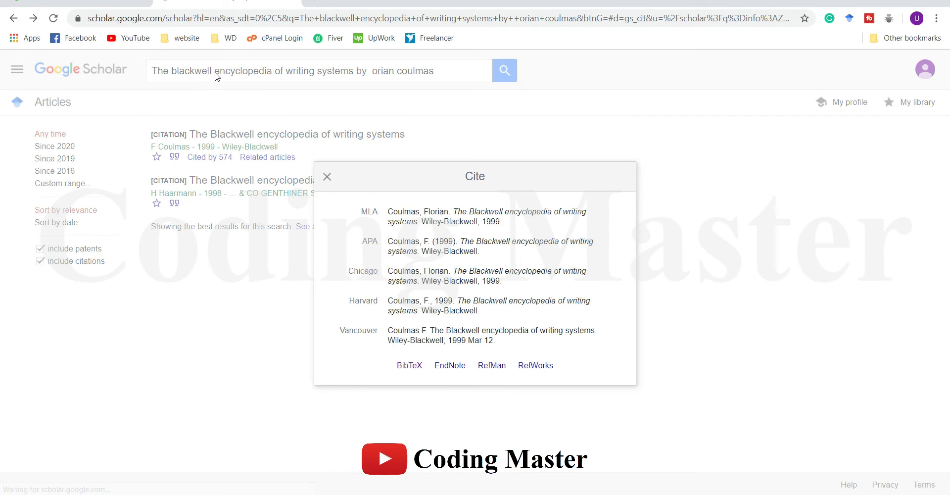
pyautogui.click(215, 75)
pyautogui.tripleClick(228, 69)
pyautogui.hotkey('ctrl', 'v')
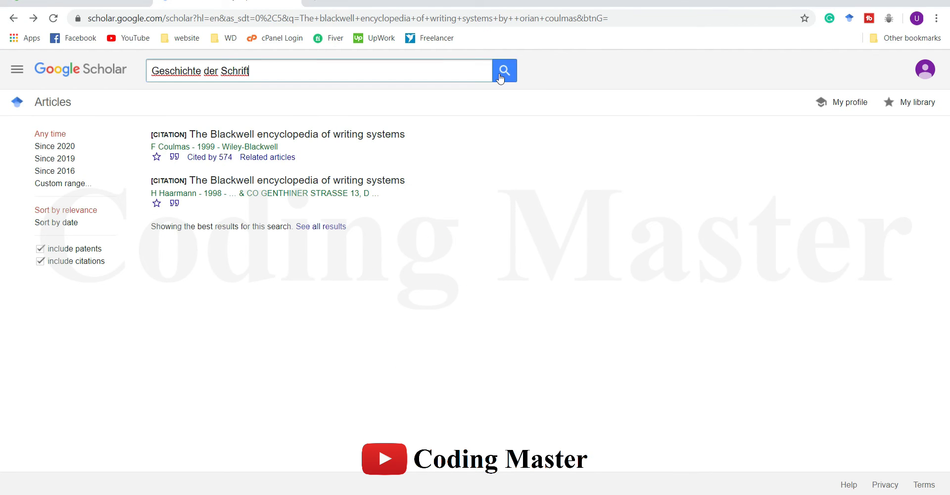
pyautogui.click(504, 76)
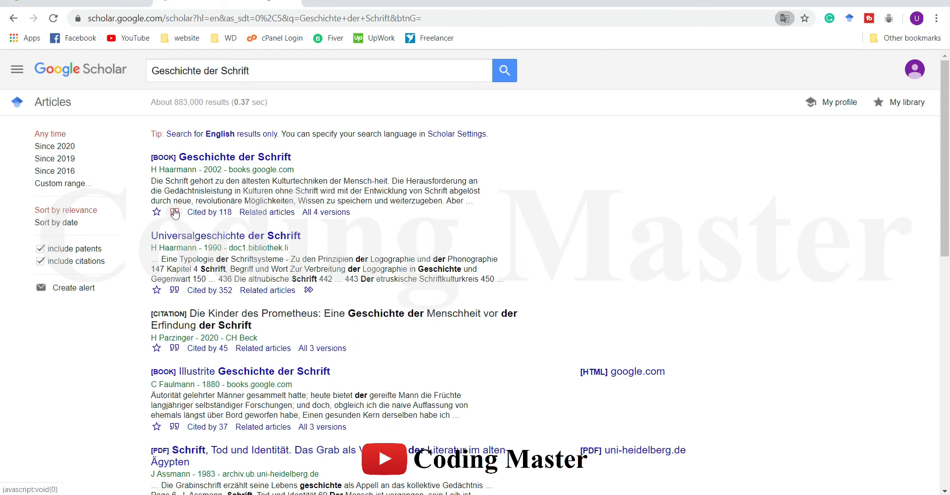
pyautogui.click(174, 212)
pyautogui.click(404, 361)
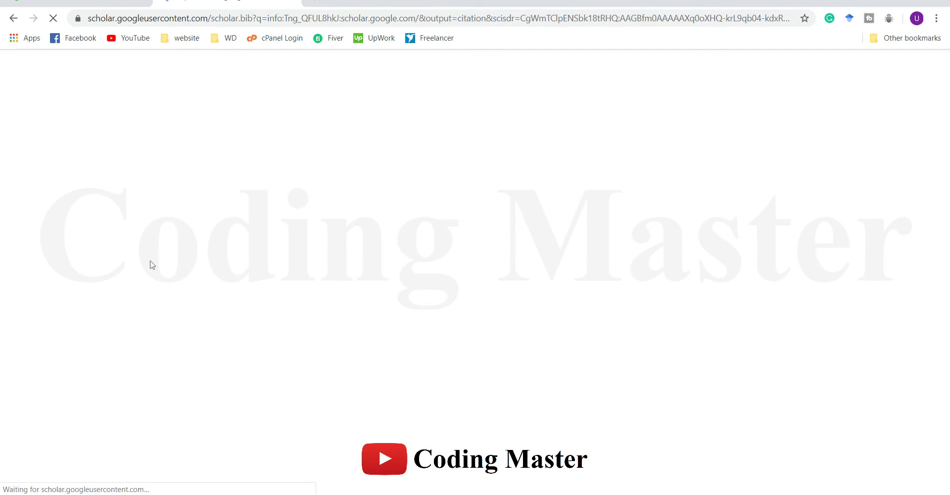
pyautogui.moveTo(43, 170); pyautogui.dragTo(2, 54)
pyautogui.hotkey('ctrl', 'c')
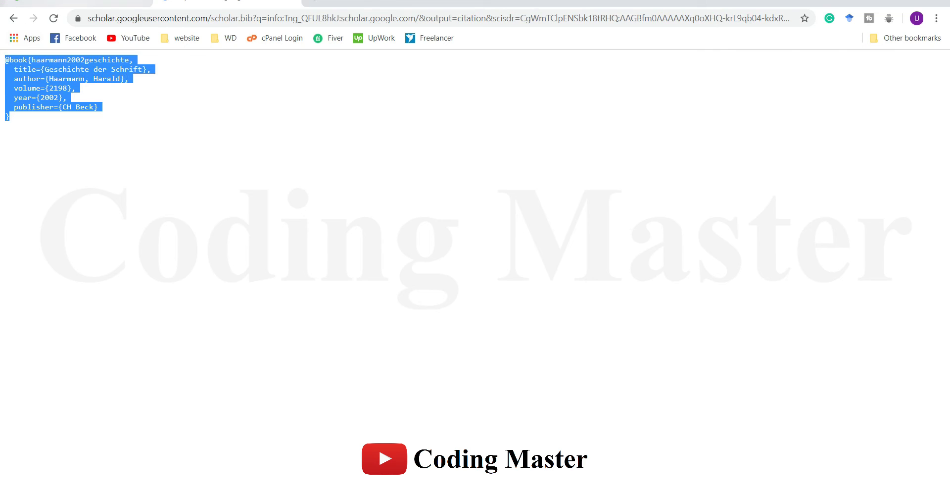
# Step: Paste the haarmann2002geschichte entry at the end of bibliography.bib
pyautogui.click(76, 3)
pyautogui.press('Return')
pyautogui.press('Return')
pyautogui.hotkey('ctrl', 'v')
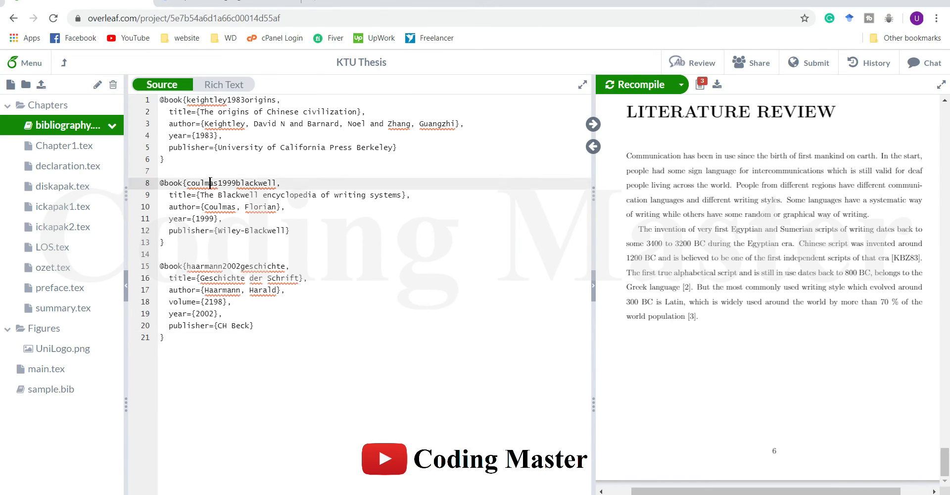
# Step: Check the coulmas1999blackwell and haarmann2002geschichte keys, then switch to Chapter1.tex
pyautogui.doubleClick(236, 183)
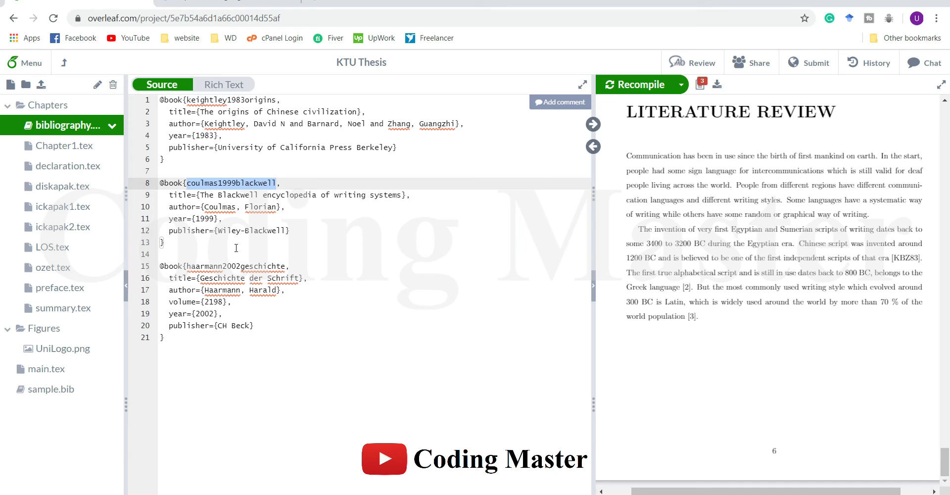
pyautogui.doubleClick(225, 268)
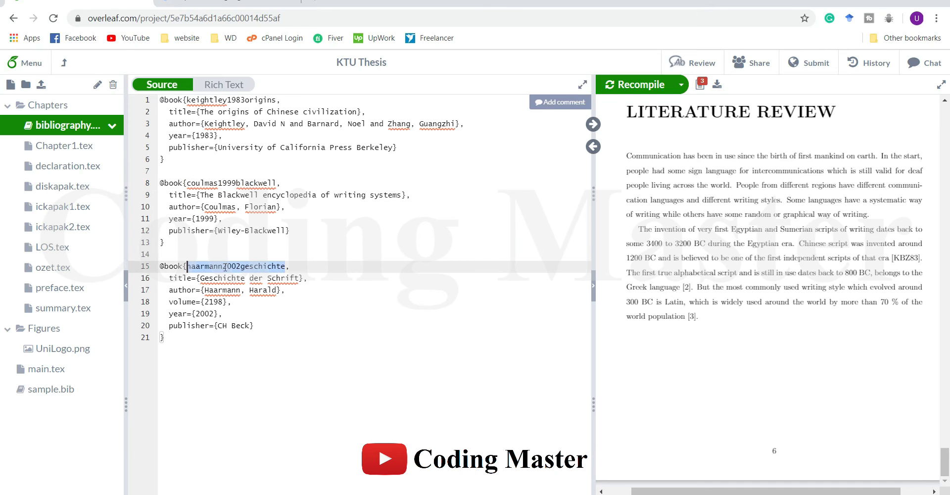
pyautogui.click(59, 147)
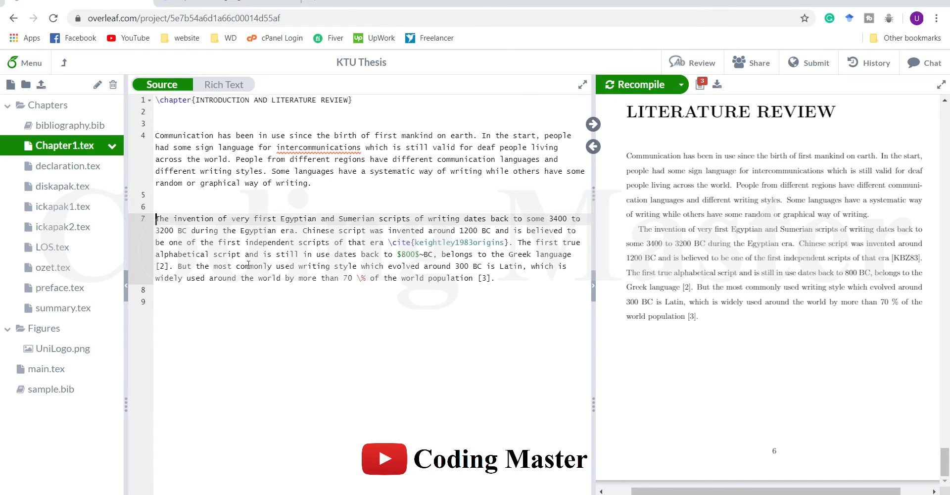
# Step: Replace [2] with \cite{coulmas1999blackwell} and [3] with \cite{haarmann2002geschichte}, then recompile
pyautogui.moveTo(161, 267); pyautogui.dragTo(156, 267)
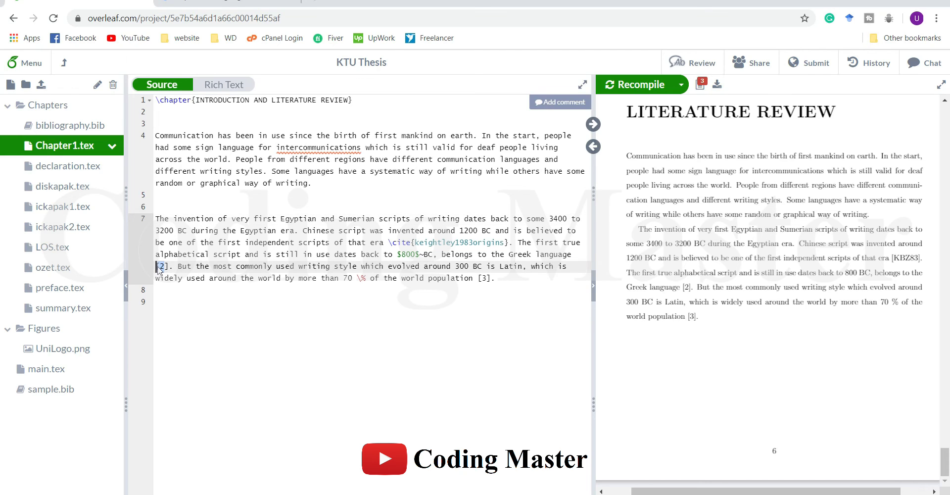
pyautogui.press('BackSpace')
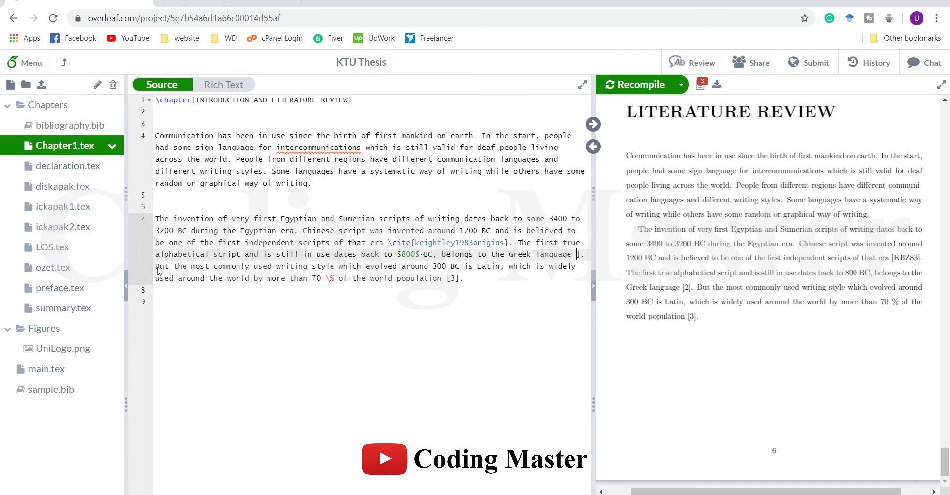
pyautogui.write('\\cite')
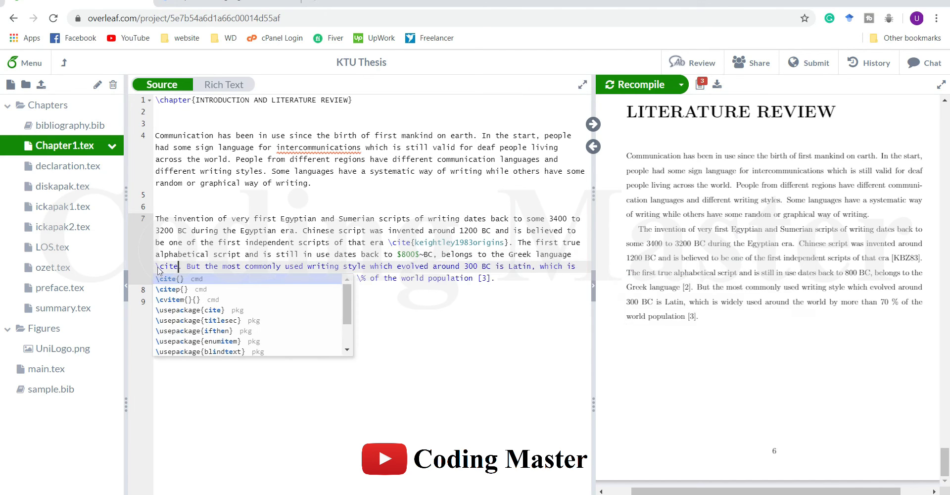
pyautogui.press('Return')
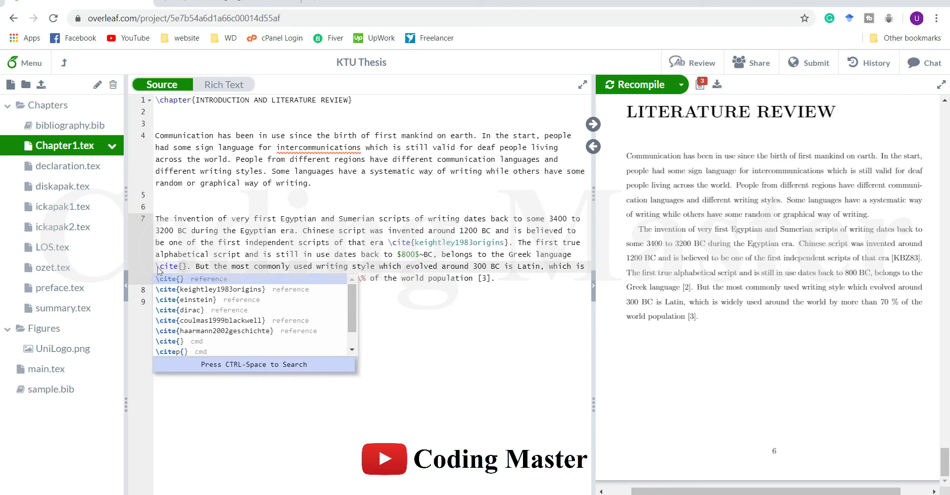
pyautogui.press('Down')
pyautogui.press('Down')
pyautogui.press('Down')
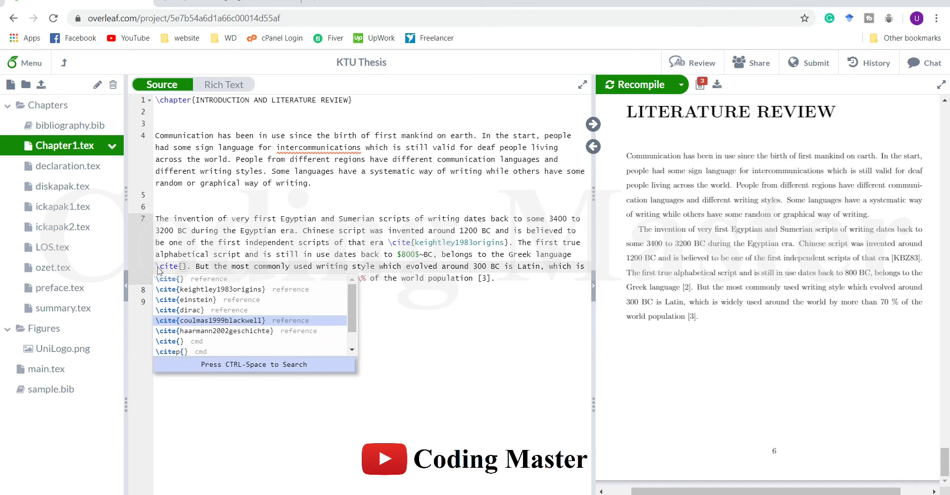
pyautogui.press('Return')
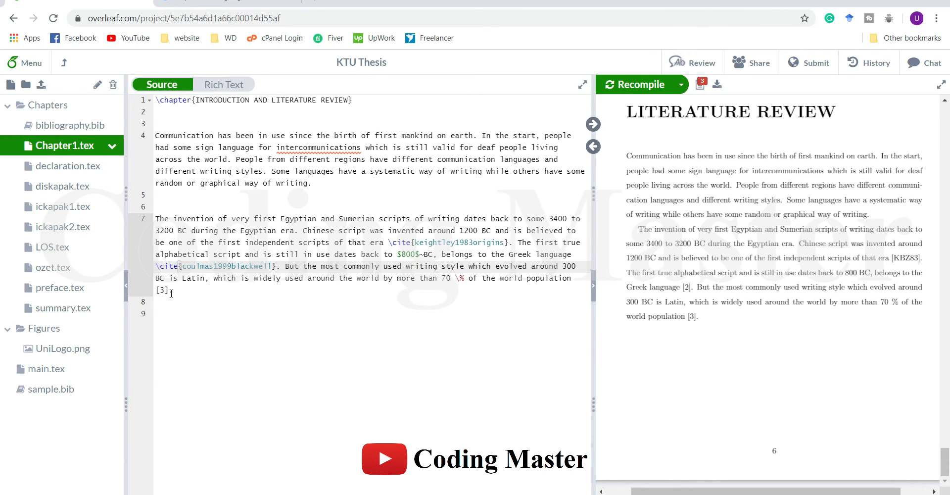
pyautogui.moveTo(170, 292); pyautogui.dragTo(155, 292)
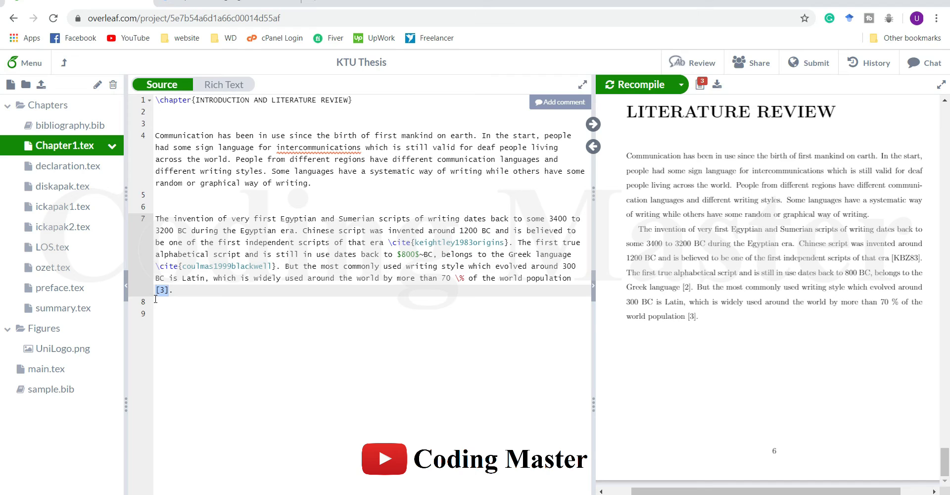
pyautogui.write('\\cite{')
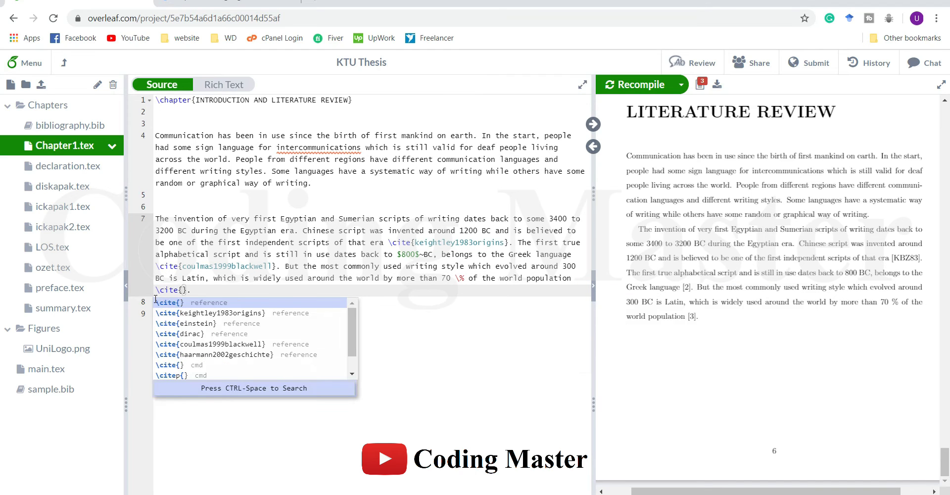
pyautogui.write('h')
pyautogui.press('Return')
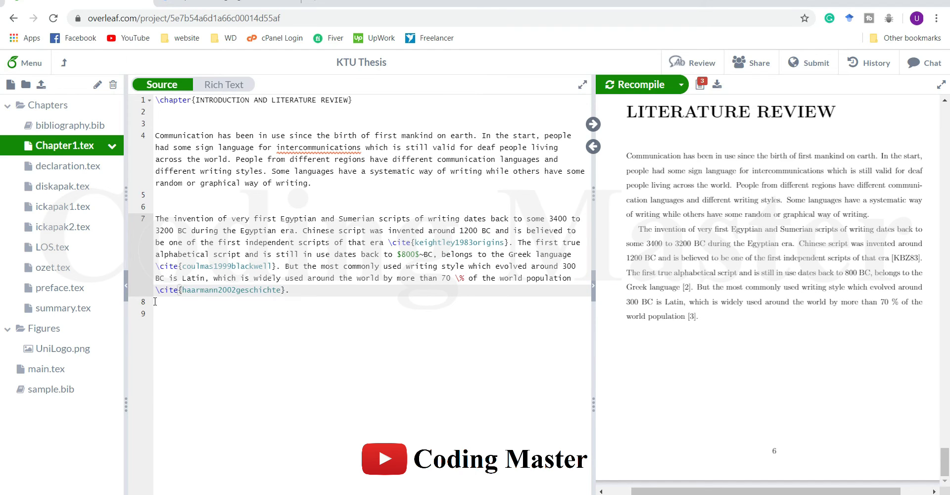
pyautogui.click(638, 84)
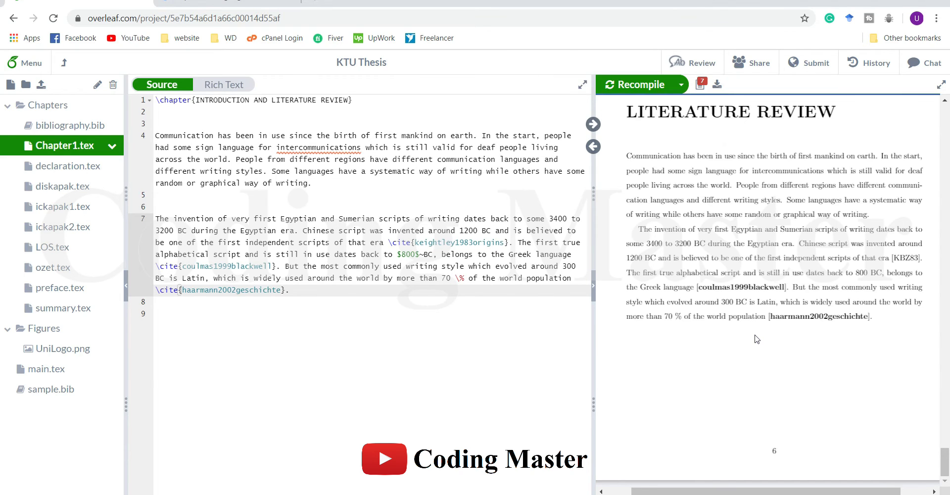
# Step: Inspect the unresolved haarmann2002geschichte citation in the PDF, then return to main.tex
pyautogui.doubleClick(778, 320)
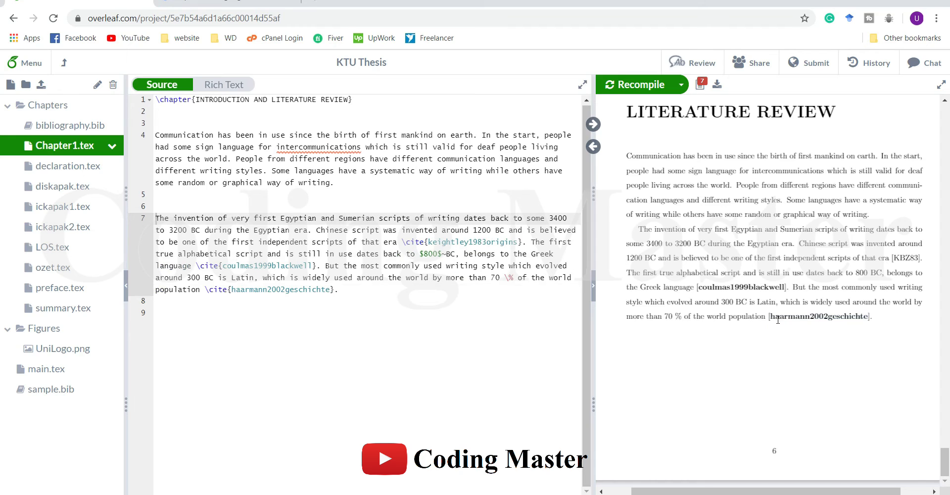
pyautogui.moveTo(871, 316); pyautogui.dragTo(768, 317)
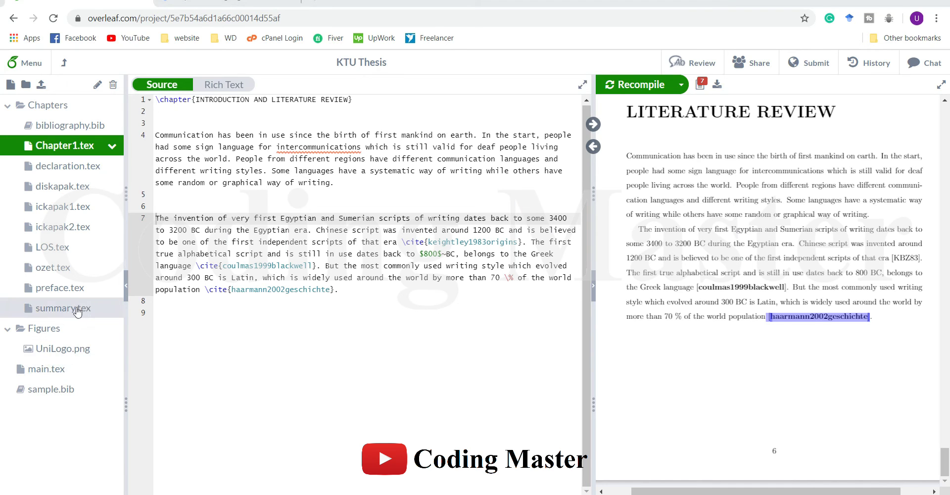
pyautogui.click(69, 366)
# Step: Delete the biblatex package and \addbibresource{sample.bib} lines from main.tex, then recompile
pyautogui.moveTo(280, 219); pyautogui.dragTo(124, 145)
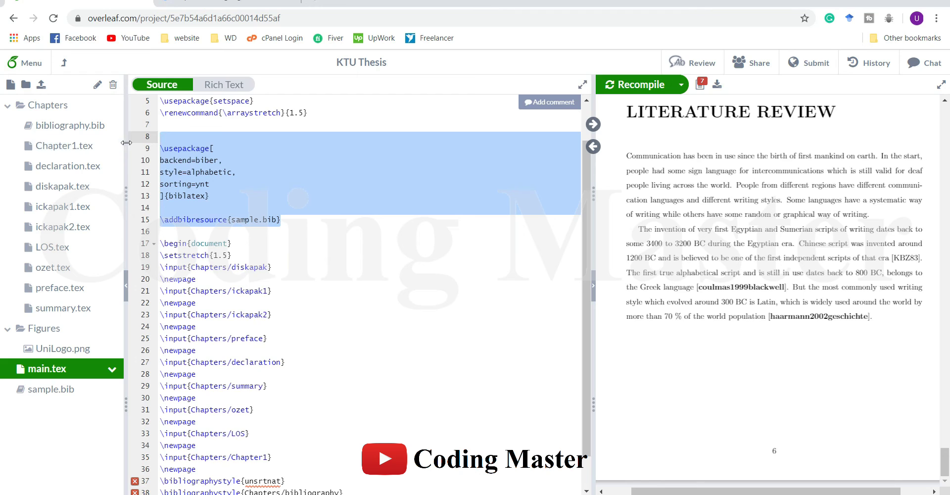
pyautogui.press('BackSpace')
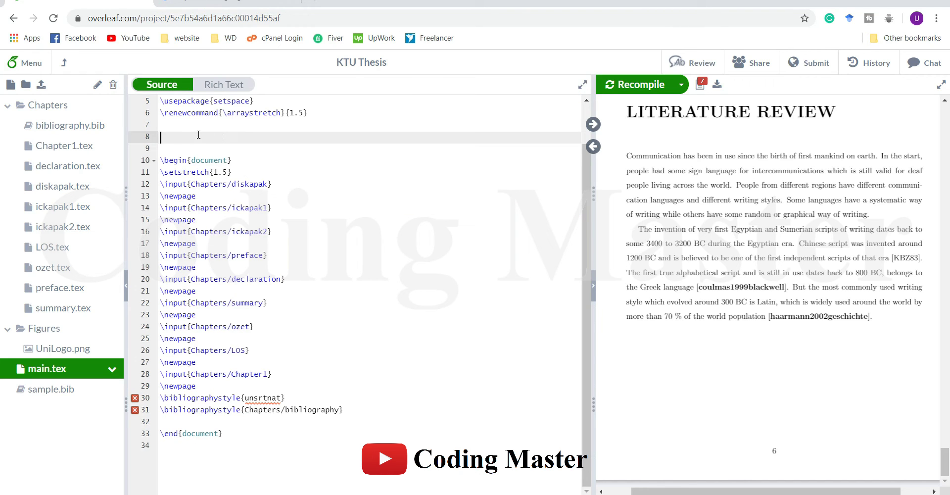
pyautogui.hotkey('ctrl', 's')
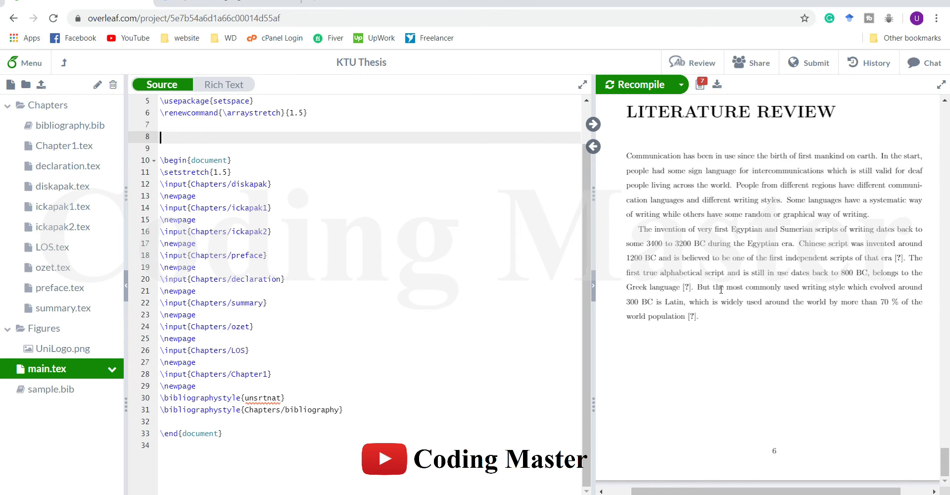
pyautogui.click(637, 85)
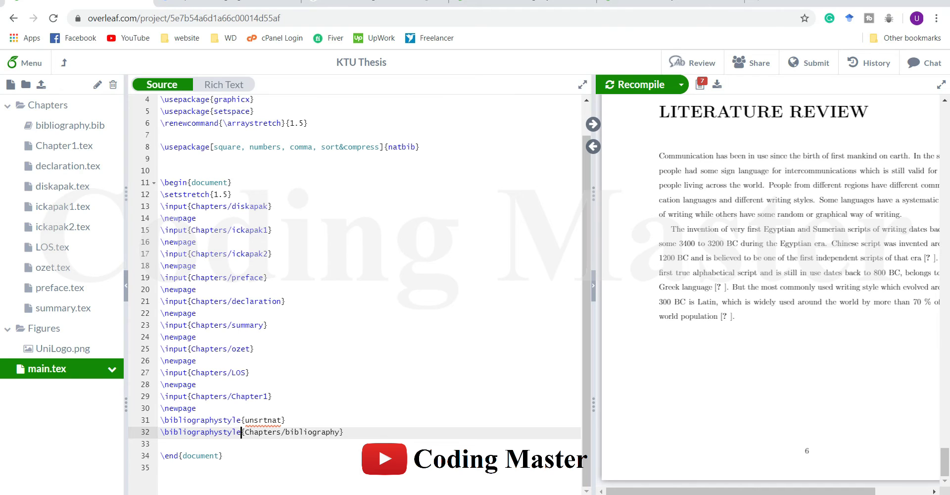
# Step: Turn \bibliographystyle{Chapters/bibliography} into \bibliography{Chapters/bibliography} and recompile with natbib
pyautogui.press('BackSpace')
pyautogui.press('BackSpace')
pyautogui.press('BackSpace')
pyautogui.press('BackSpace')
pyautogui.press('BackSpace')
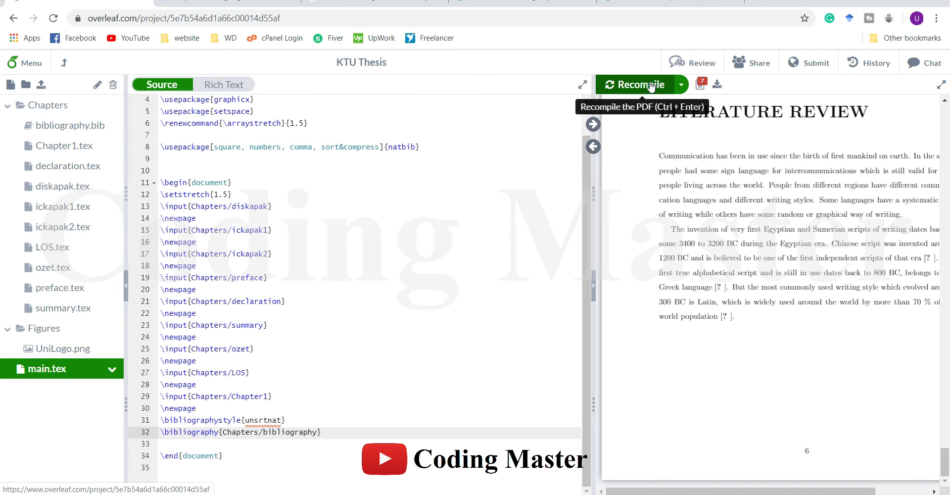
pyautogui.click(651, 87)
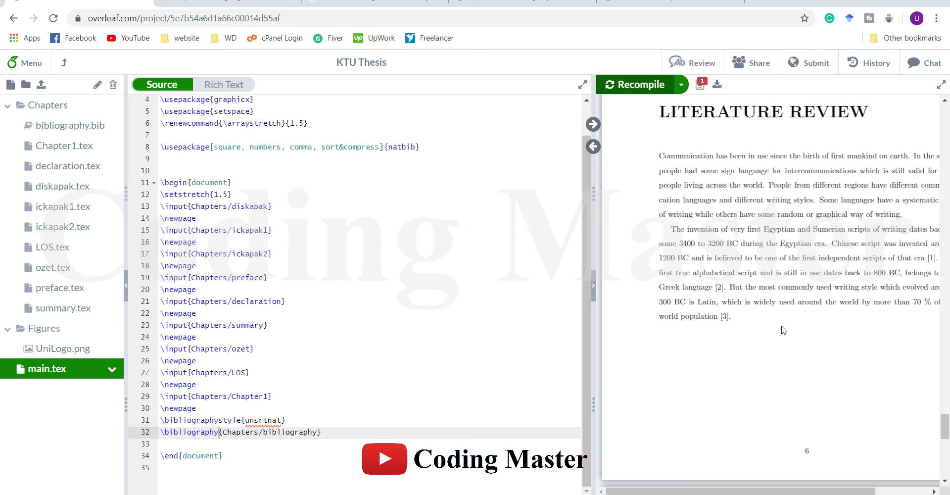
pyautogui.moveTo(792, 491); pyautogui.dragTo(818, 491)
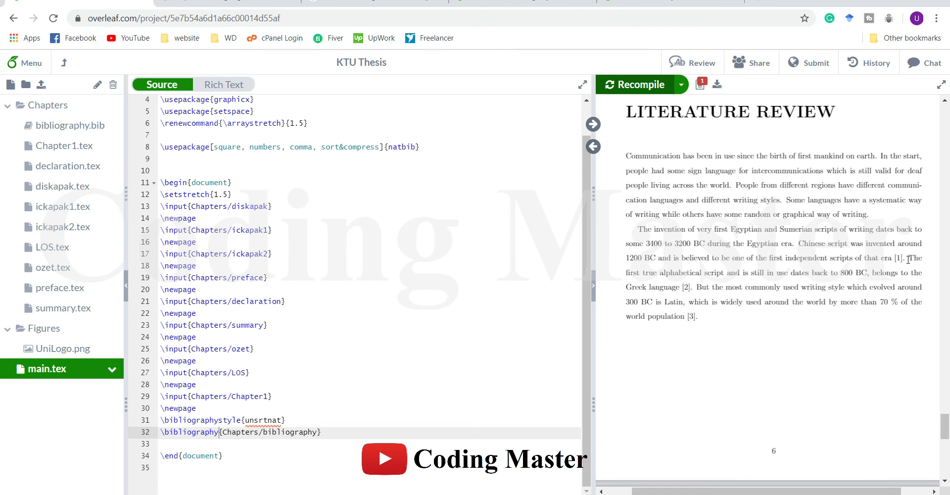
pyautogui.moveTo(903, 258); pyautogui.dragTo(896, 259)
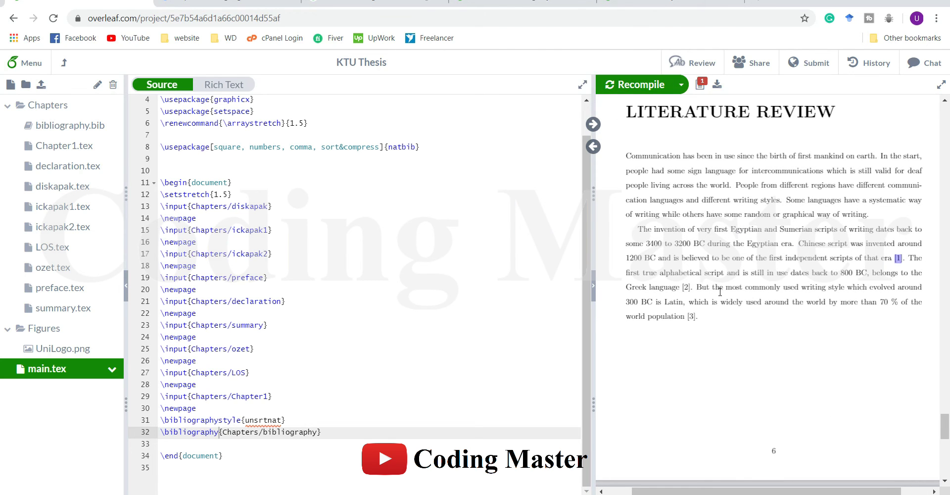
pyautogui.moveTo(696, 316); pyautogui.dragTo(679, 317)
pyautogui.click(446, 156)
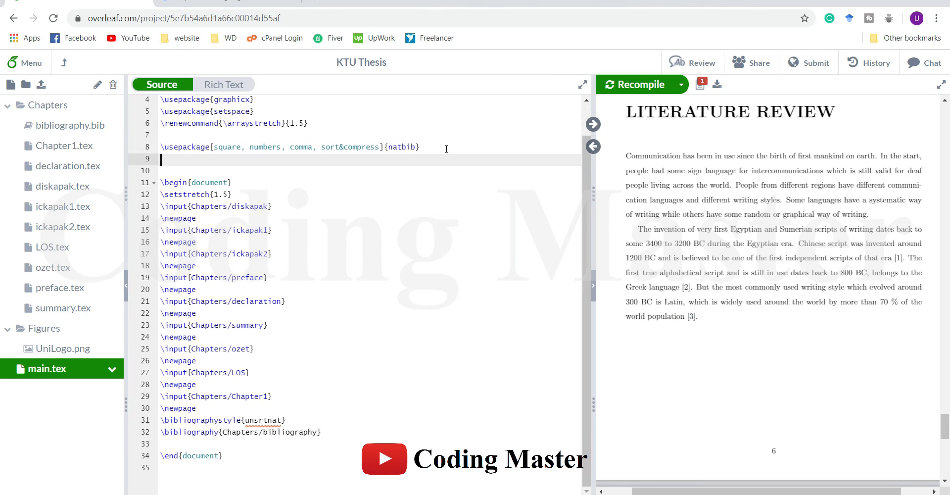
pyautogui.moveTo(440, 146); pyautogui.dragTo(177, 144)
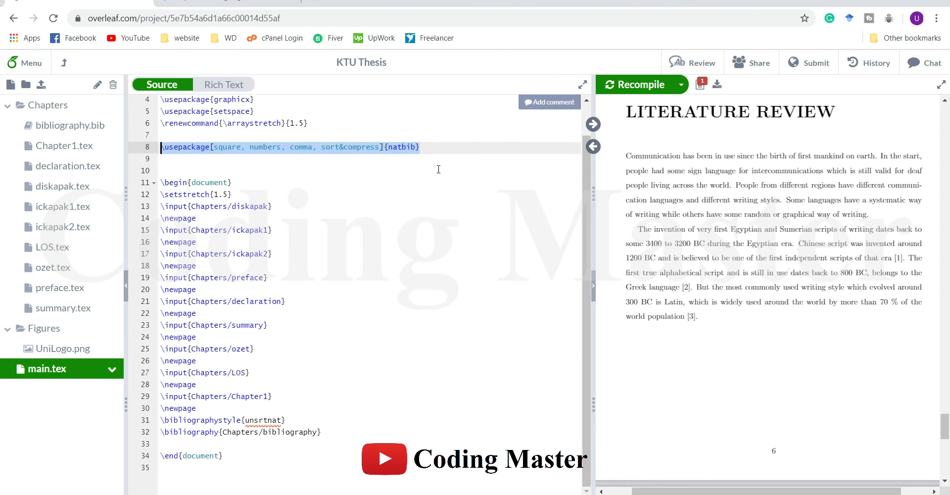
pyautogui.doubleClick(221, 146)
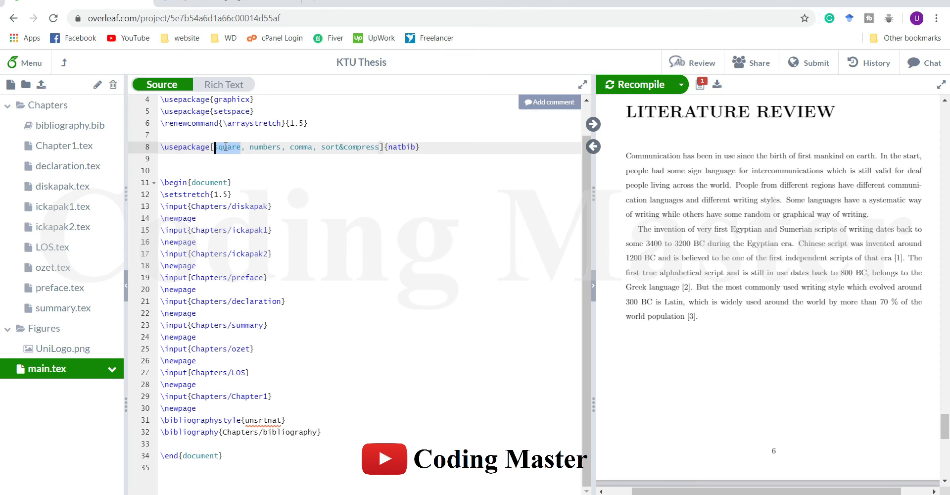
pyautogui.moveTo(696, 318); pyautogui.dragTo(686, 318)
pyautogui.doubleClick(260, 148)
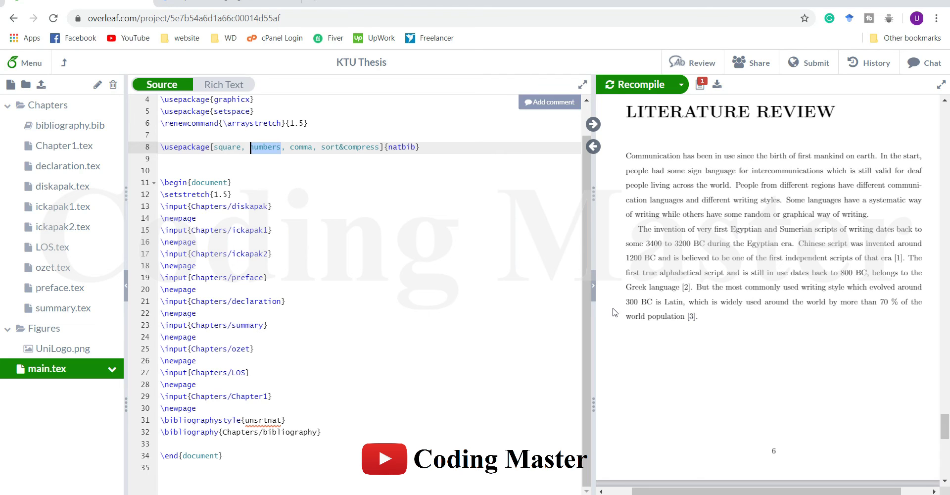
pyautogui.click(303, 148)
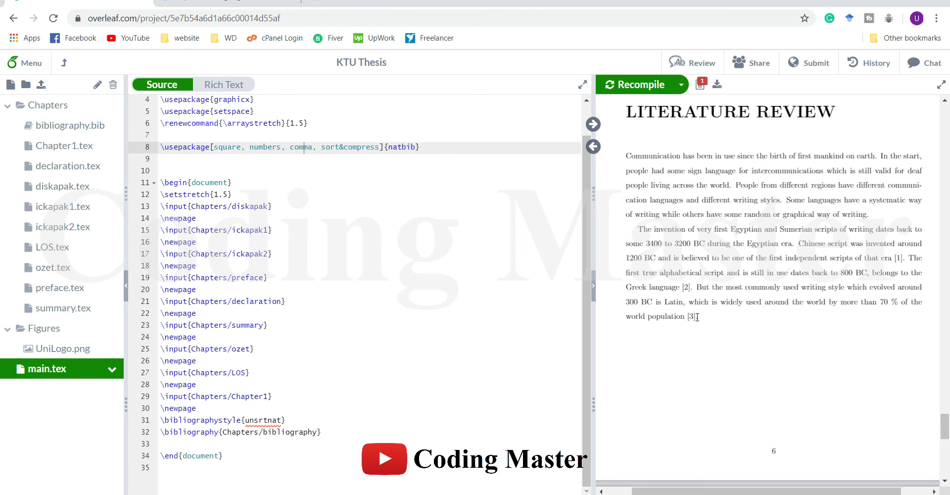
pyautogui.moveTo(694, 317); pyautogui.dragTo(691, 317)
pyautogui.click(694, 318)
pyautogui.doubleClick(350, 148)
pyautogui.doubleClick(335, 148)
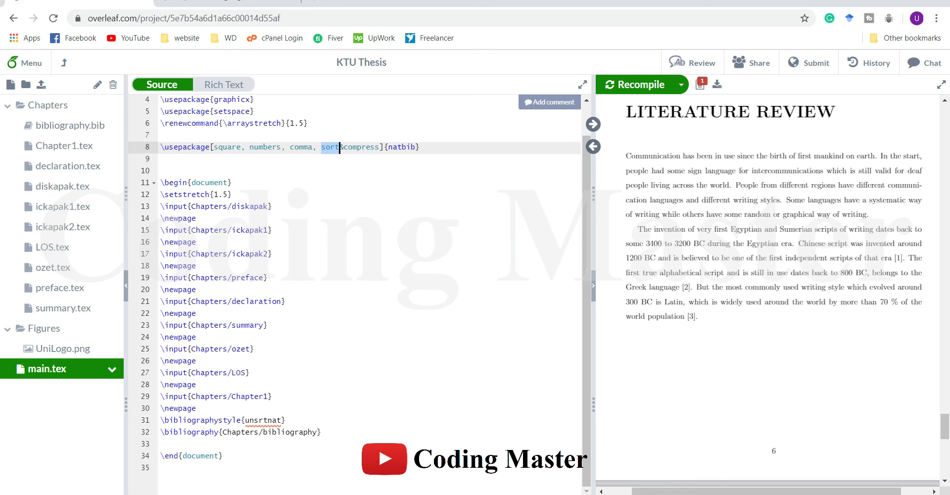
# Step: Replace all entries in bibliography.bib with the pasted long list of references
pyautogui.click(68, 128)
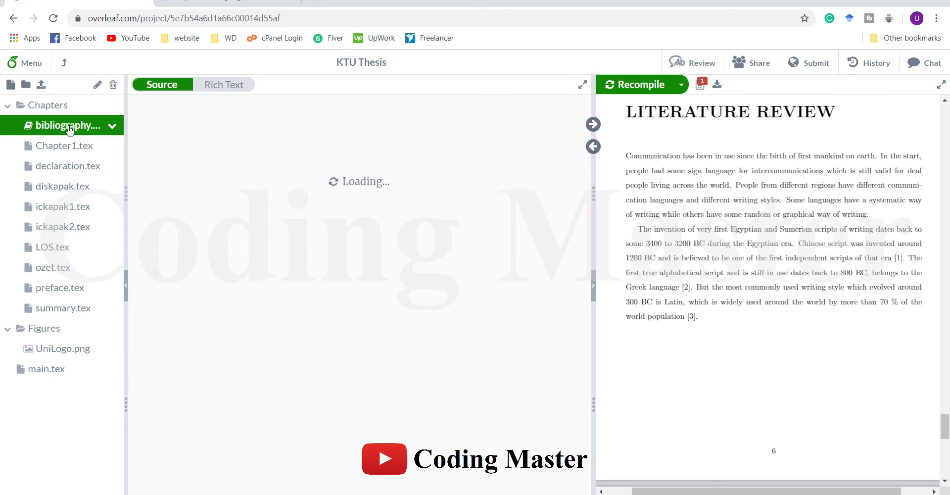
pyautogui.click(293, 363)
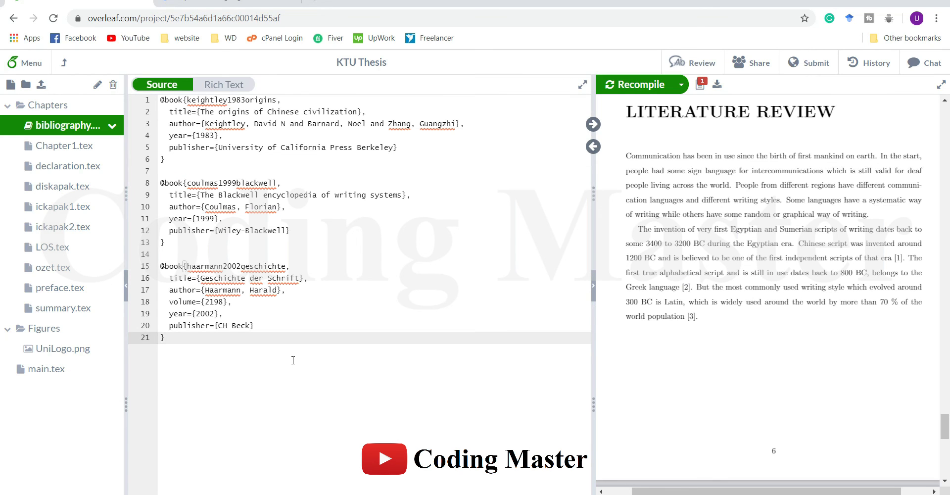
pyautogui.press('Return')
pyautogui.press('Return')
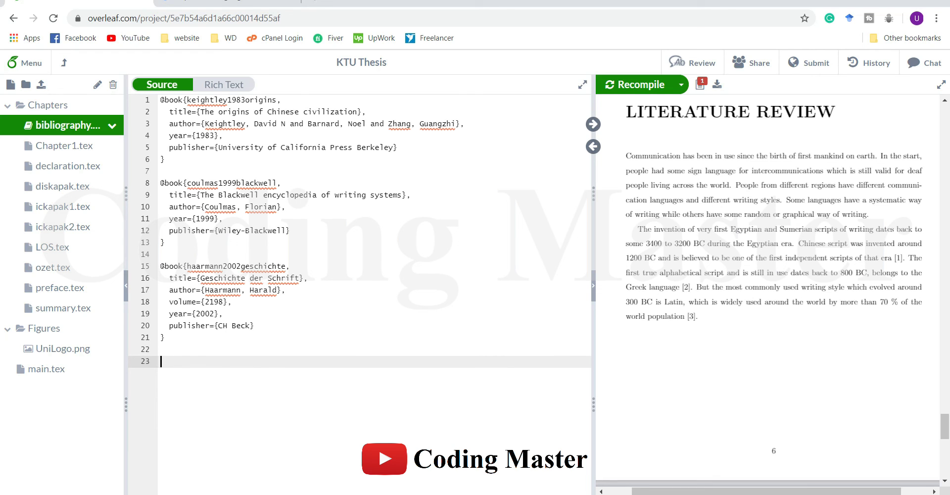
pyautogui.hotkey('shift', 'Left')
pyautogui.hotkey('shift', 'Left')
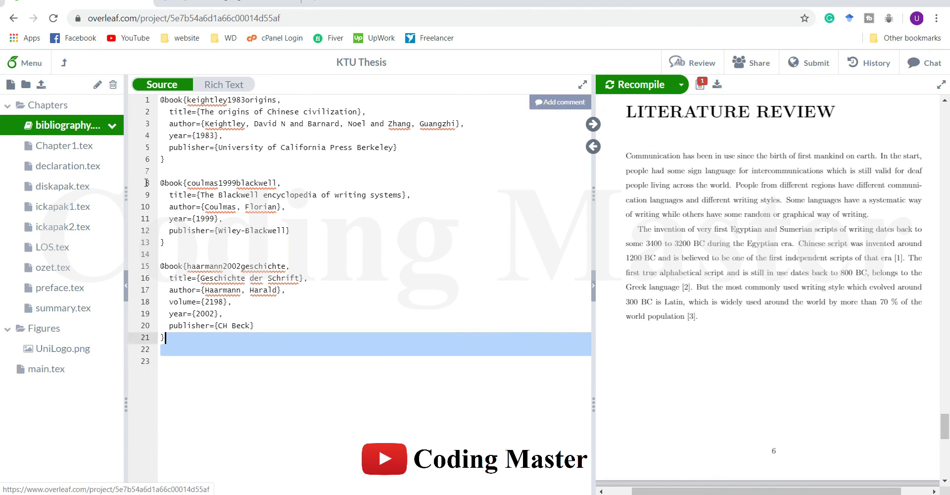
pyautogui.hotkey('ctrl', 'a')
pyautogui.press('BackSpace')
pyautogui.hotkey('ctrl', 'v')
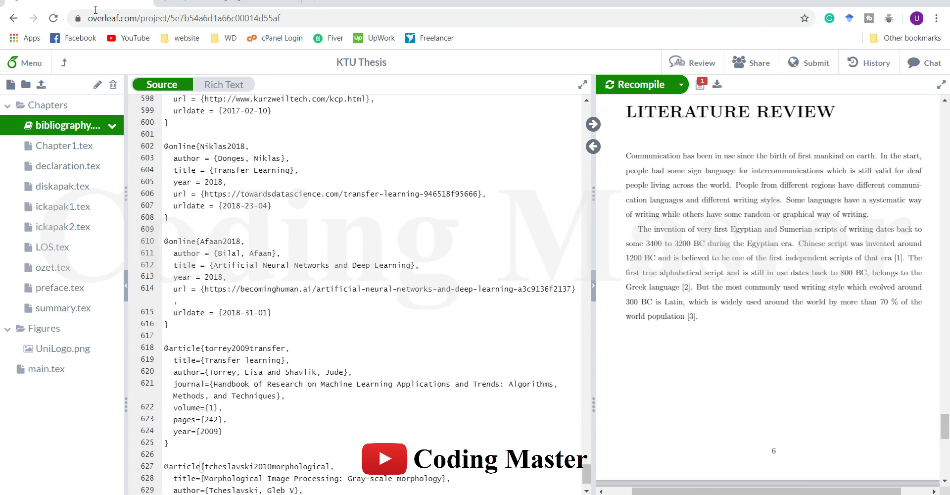
# Step: Open Chapter1.tex and search it for the Blackwell encyclopedia title
pyautogui.scroll(10, 205, 195)
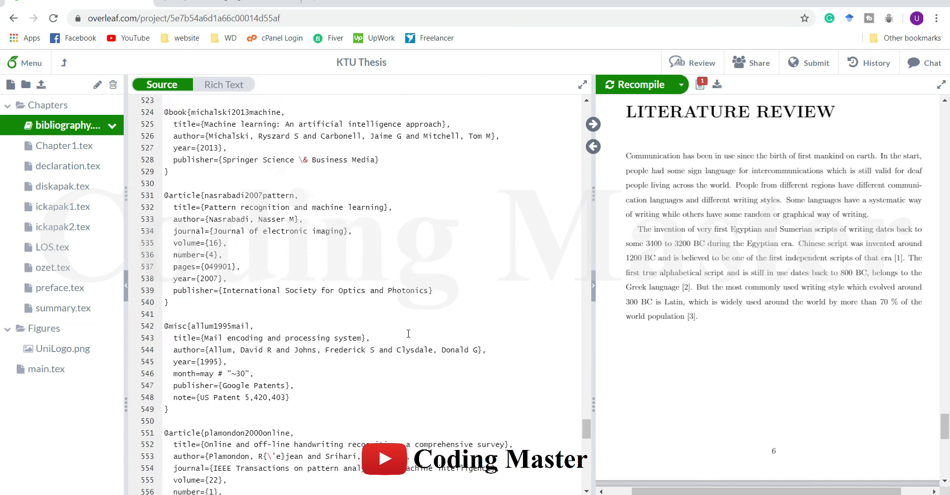
pyautogui.doubleClick(893, 249)
pyautogui.hotkey('ctrl', 'f')
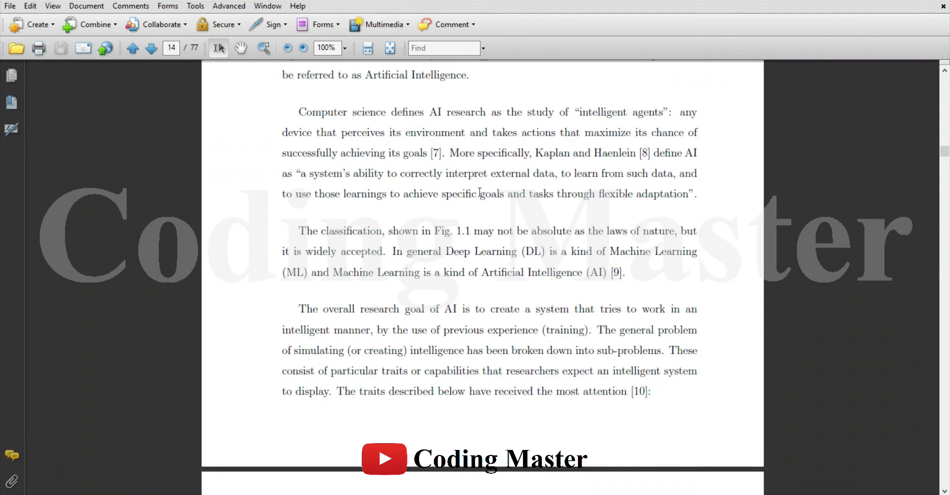
# Step: Inspect citations [4] and [5] in the finished thesis PDF, then return to Overleaf
pyautogui.scroll(15, 479, 195)
pyautogui.scroll(8, 479, 195)
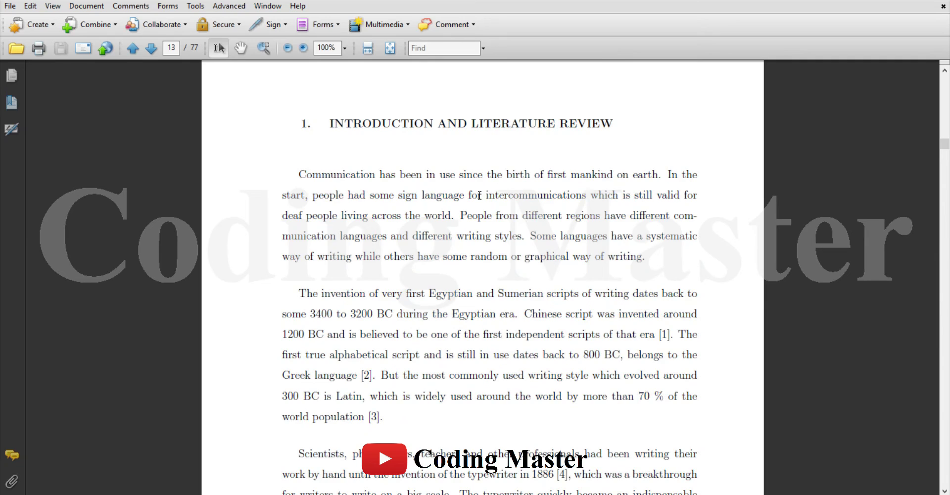
pyautogui.scroll(-9, 467, 200)
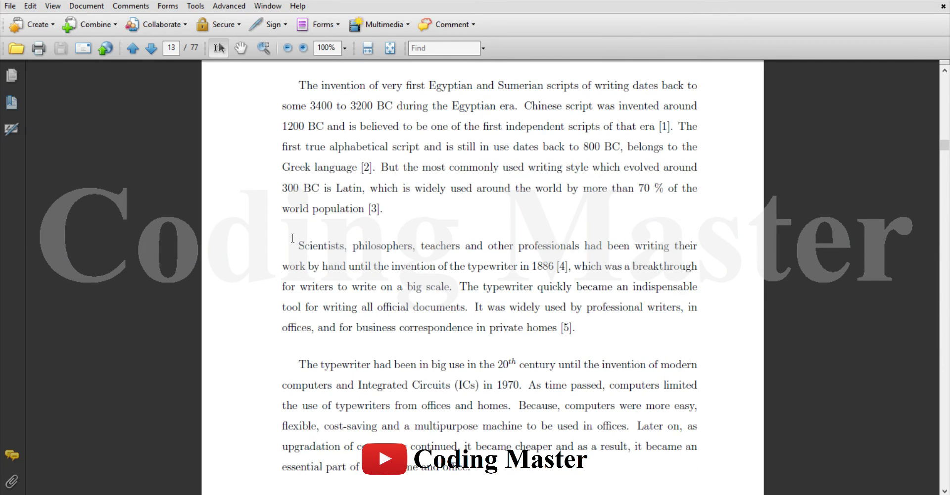
pyautogui.moveTo(292, 238); pyautogui.dragTo(403, 280)
pyautogui.scroll(-1, 400, 283)
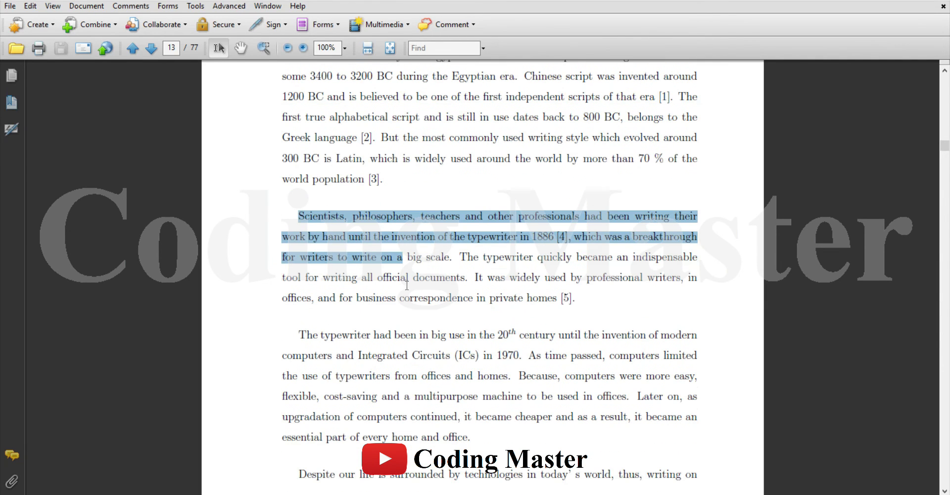
pyautogui.click(547, 297)
pyautogui.moveTo(571, 297); pyautogui.dragTo(559, 297)
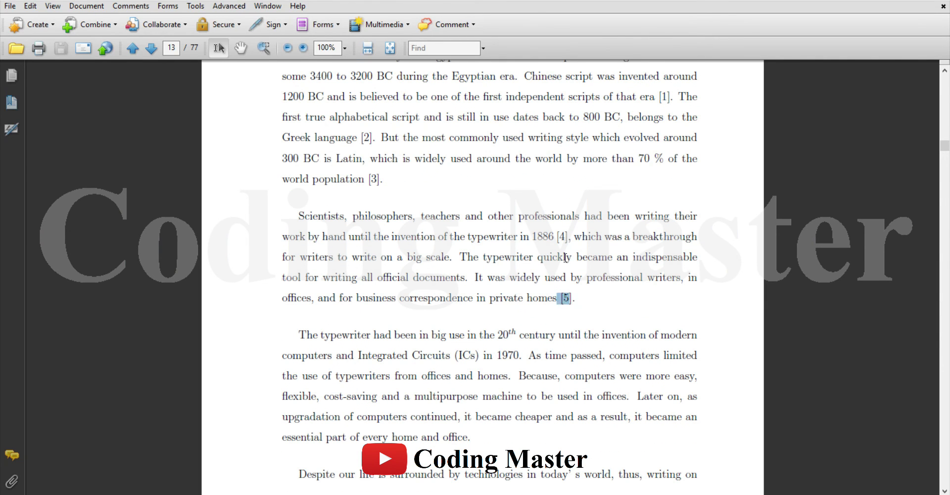
pyautogui.moveTo(568, 237); pyautogui.dragTo(559, 238)
pyautogui.scroll(-5, 536, 267)
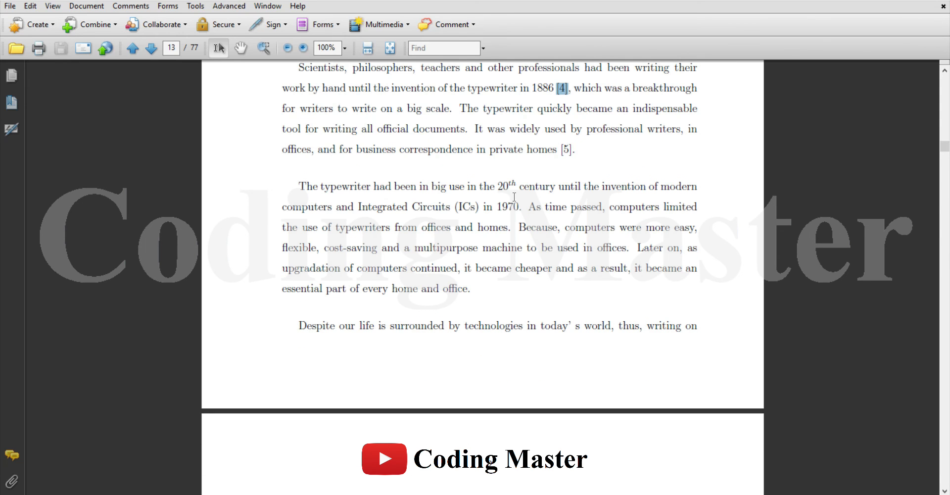
pyautogui.scroll(-15, 460, 268)
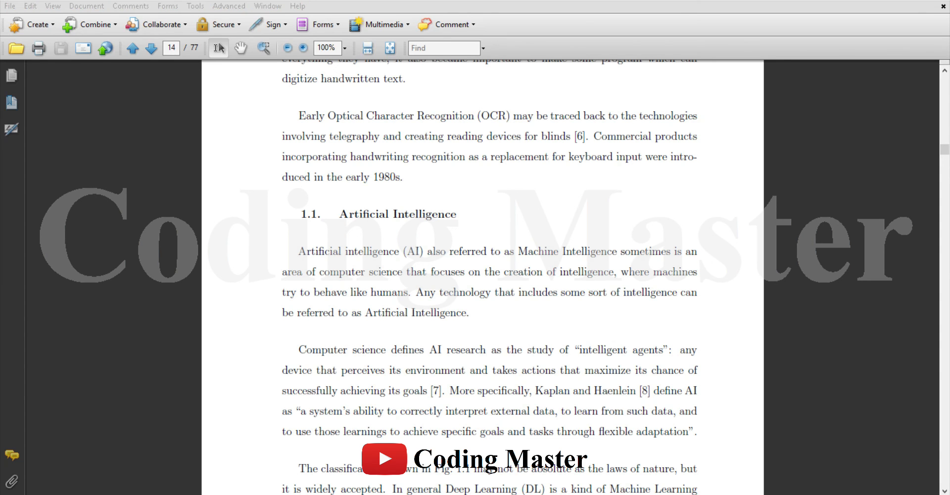
pyautogui.scroll(1, 483, 247)
pyautogui.hotkey('alt', 'Tab')
# Step: Paste the typewriter, computer and OCR paragraphs after line 7 of Chapter1.tex and recompile
pyautogui.click(361, 300)
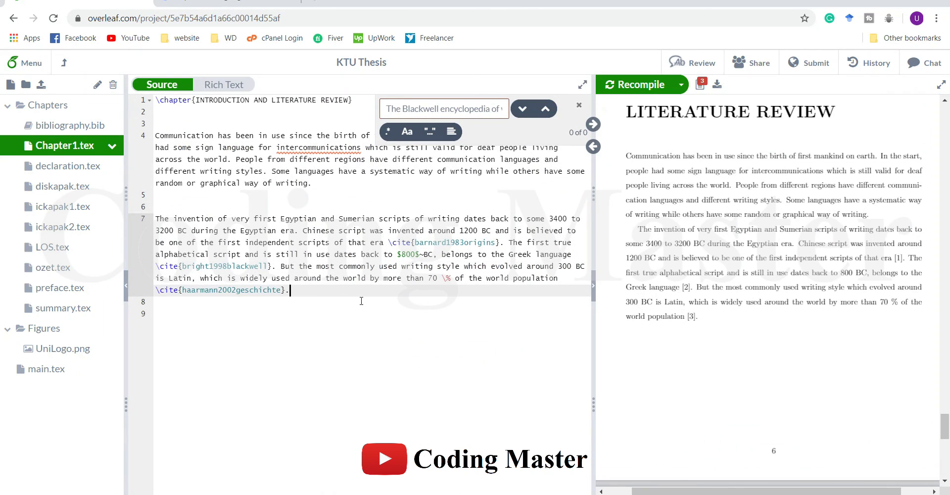
pyautogui.hotkey('ctrl', 'v')
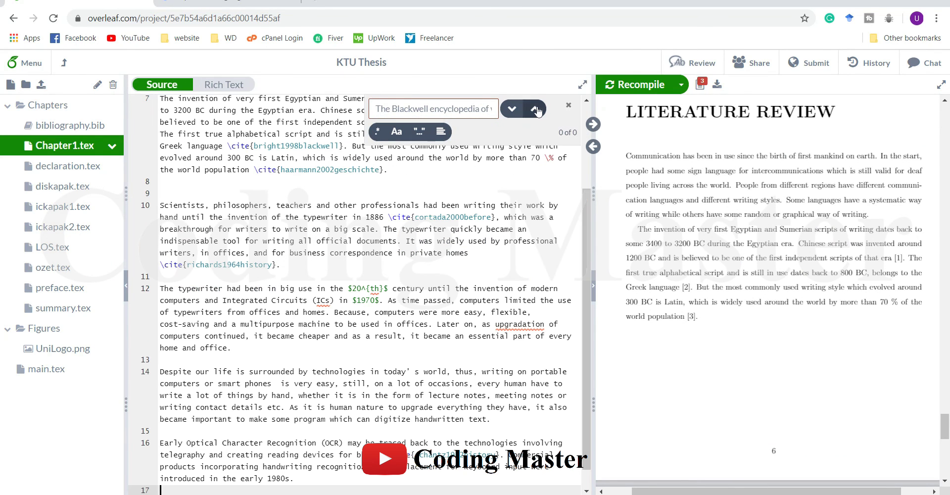
pyautogui.click(642, 86)
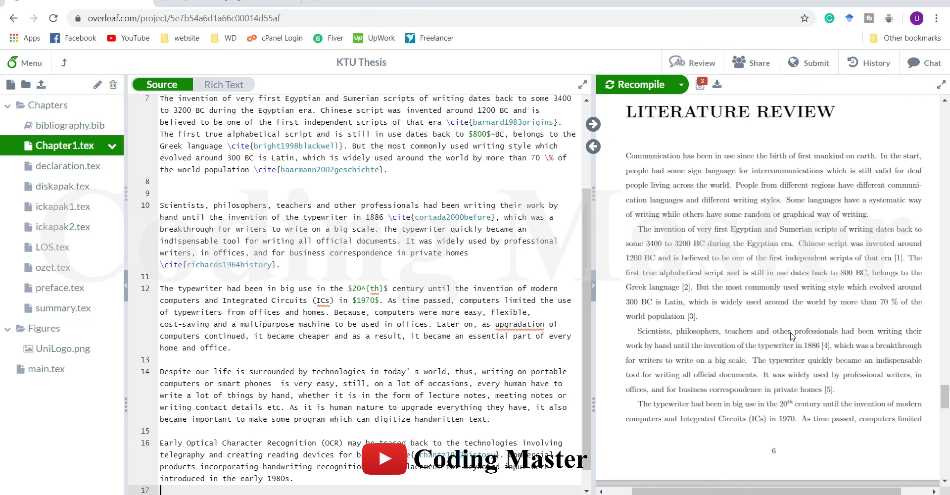
pyautogui.scroll(-10, 792, 335)
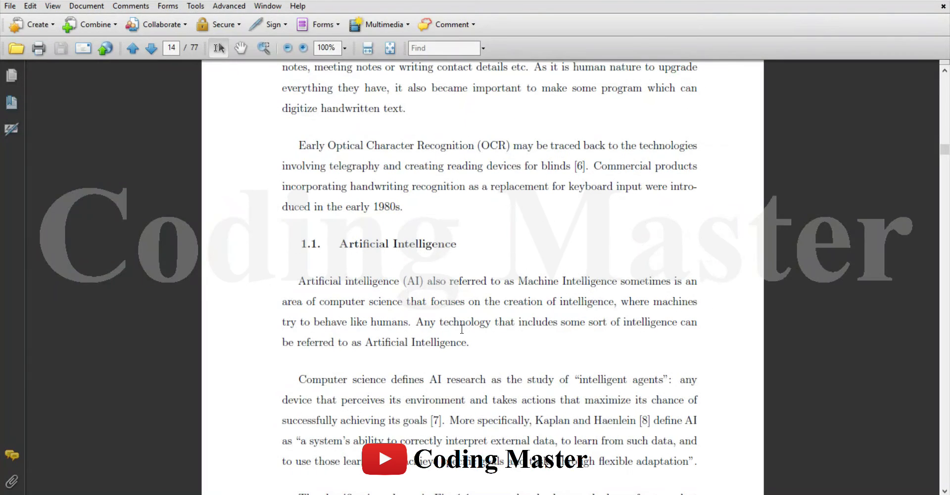
pyautogui.scroll(-5, 461, 328)
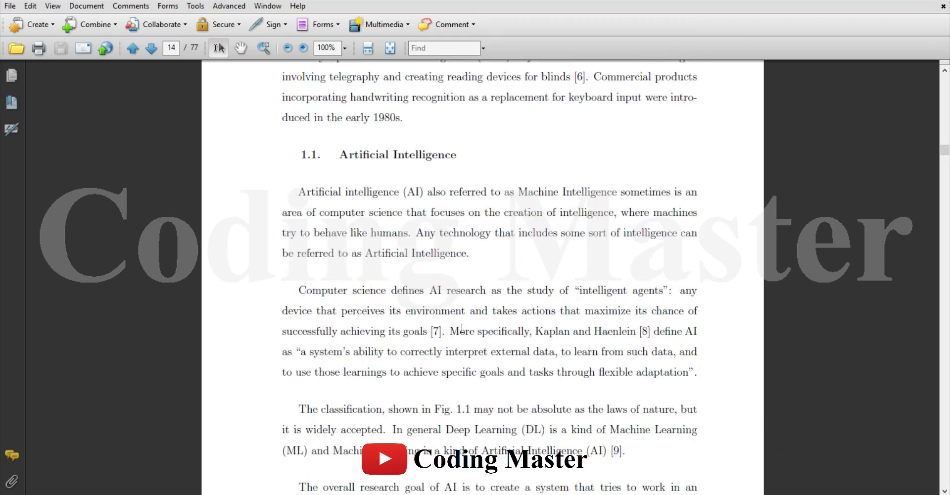
pyautogui.scroll(3, 462, 328)
pyautogui.scroll(-12, 461, 328)
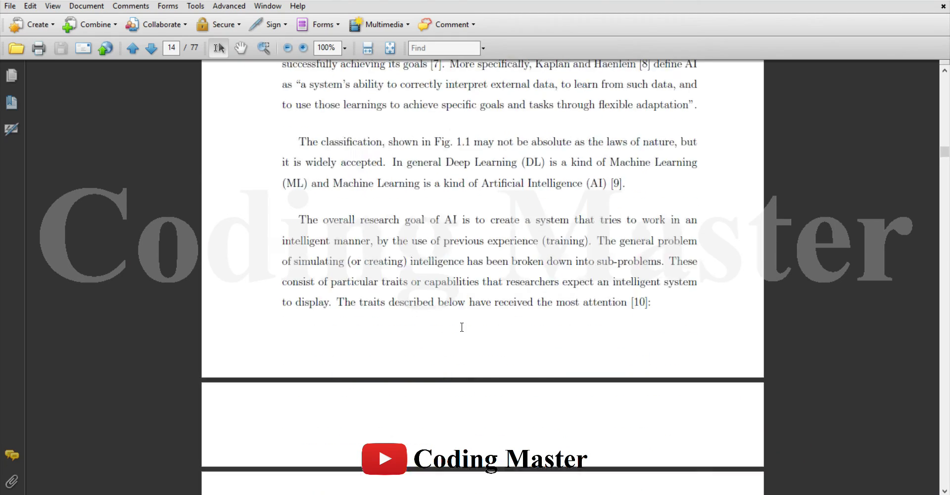
pyautogui.scroll(4, 461, 328)
pyautogui.scroll(-4, 461, 328)
pyautogui.scroll(-2, 488, 319)
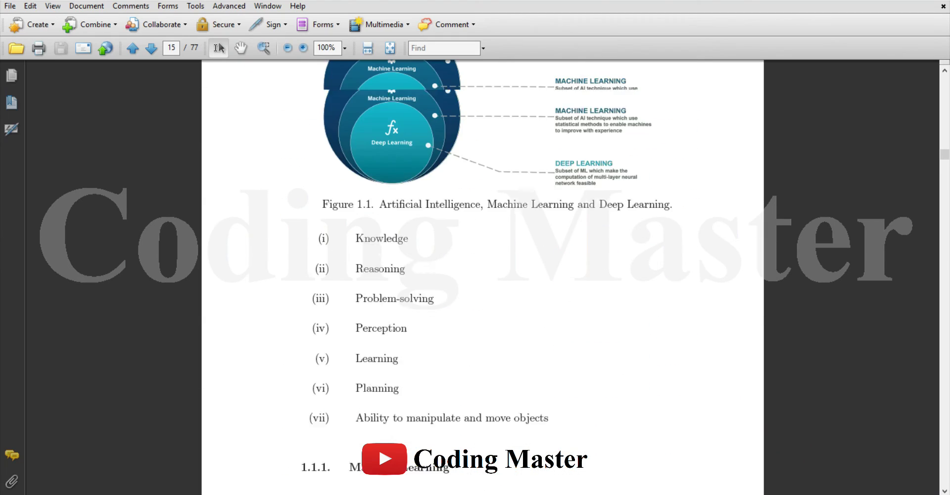
pyautogui.scroll(10, 488, 320)
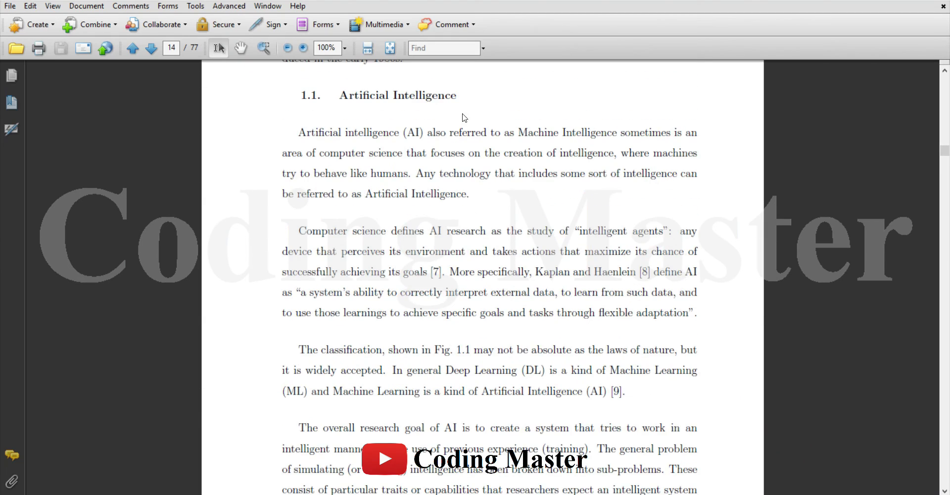
pyautogui.moveTo(463, 97); pyautogui.dragTo(308, 89)
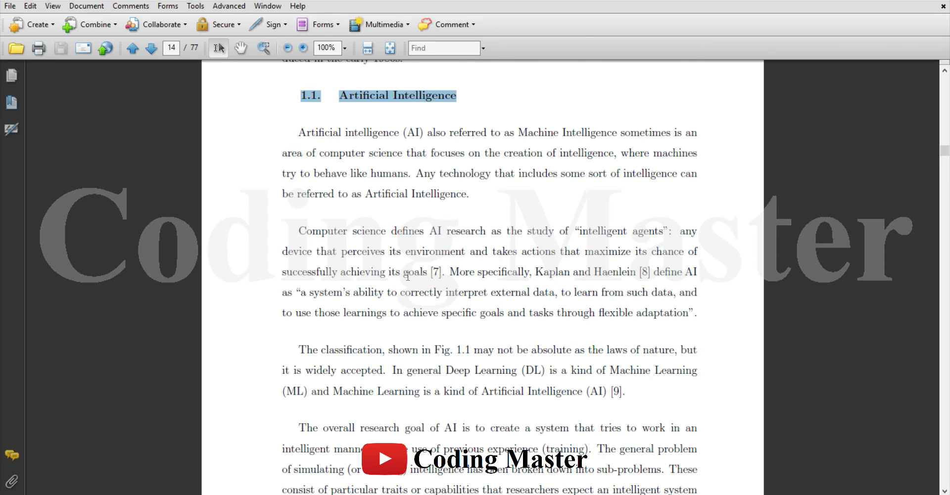
pyautogui.scroll(-10, 408, 276)
pyautogui.scroll(-3, 391, 332)
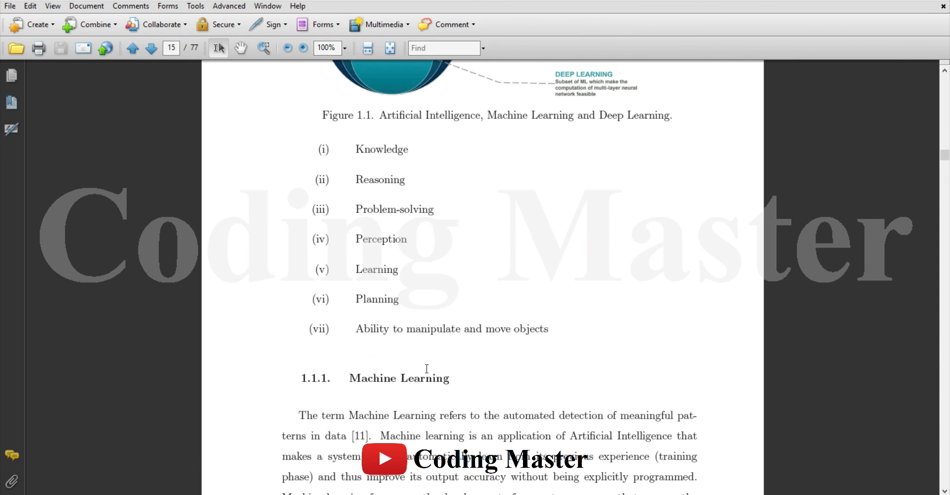
pyautogui.moveTo(449, 379); pyautogui.dragTo(350, 379)
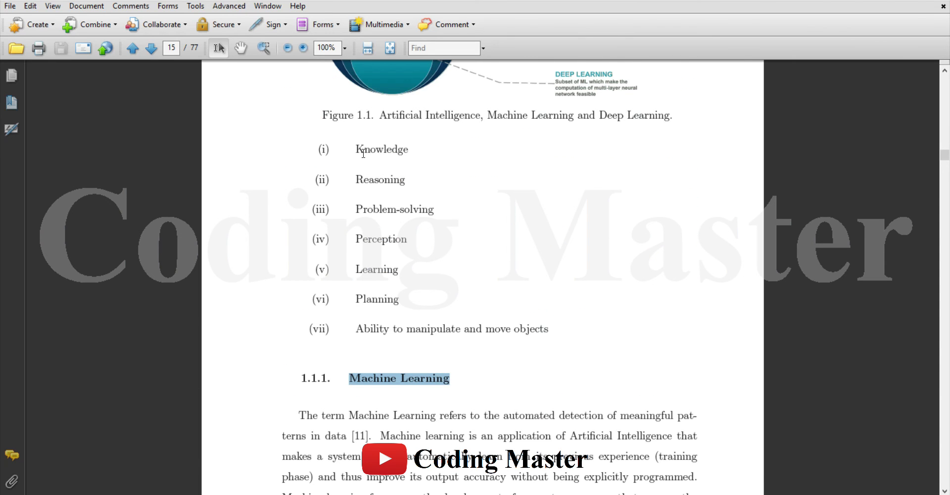
pyautogui.moveTo(349, 145); pyautogui.dragTo(553, 329)
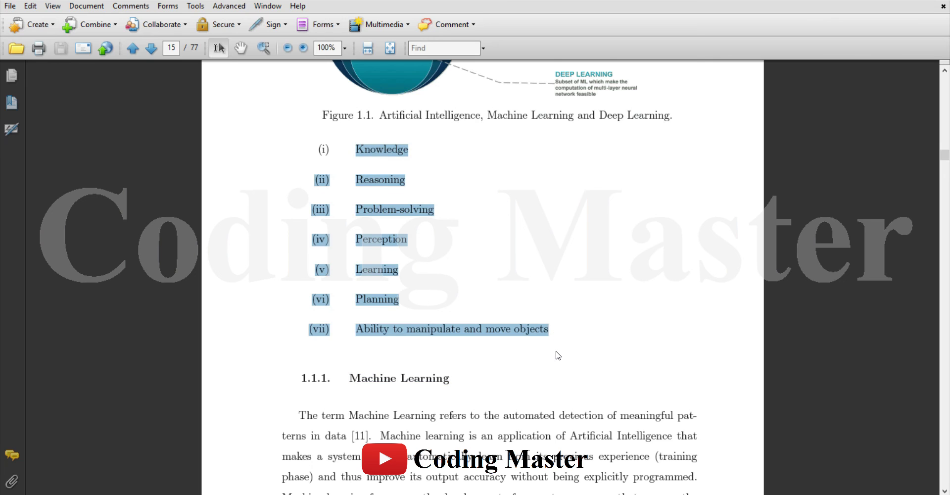